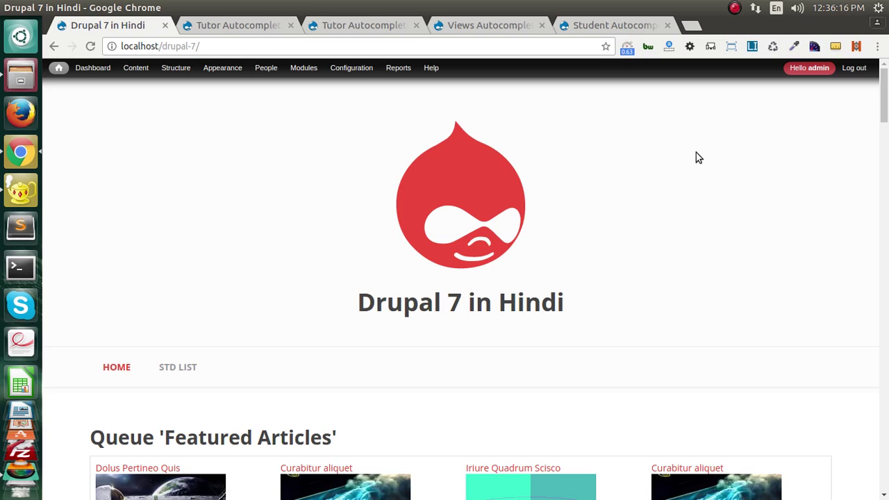
# Review the existing Tutor Autocomplete Demo view's configuration and its page with the exposed Title filter.
pyautogui.click(237, 25)
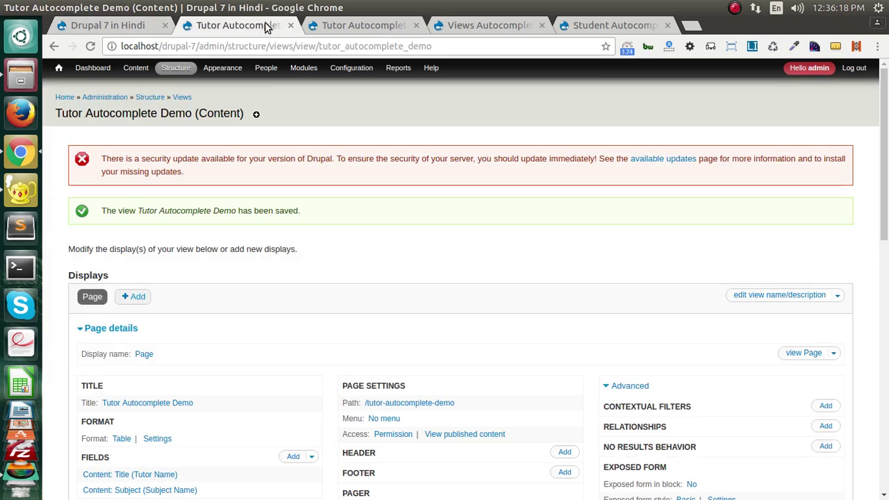
pyautogui.moveTo(372, 56)
pyautogui.click(363, 25)
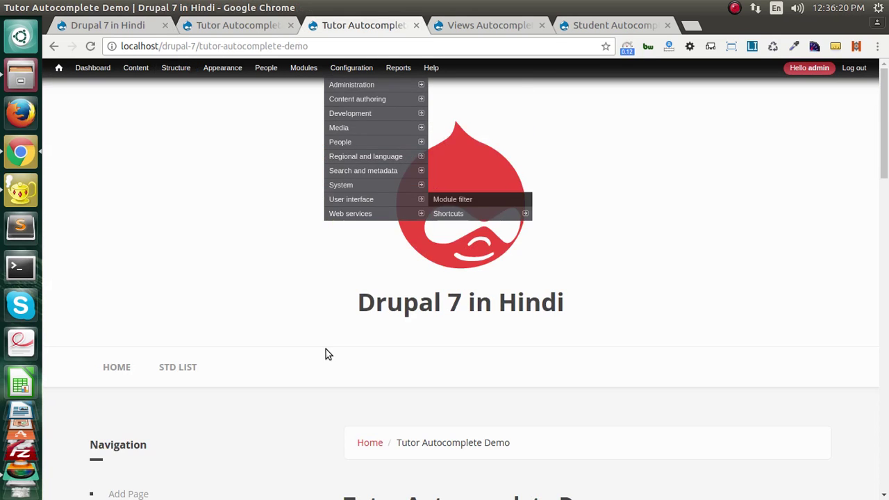
pyautogui.scroll(-6, 325, 354)
pyautogui.click(399, 251)
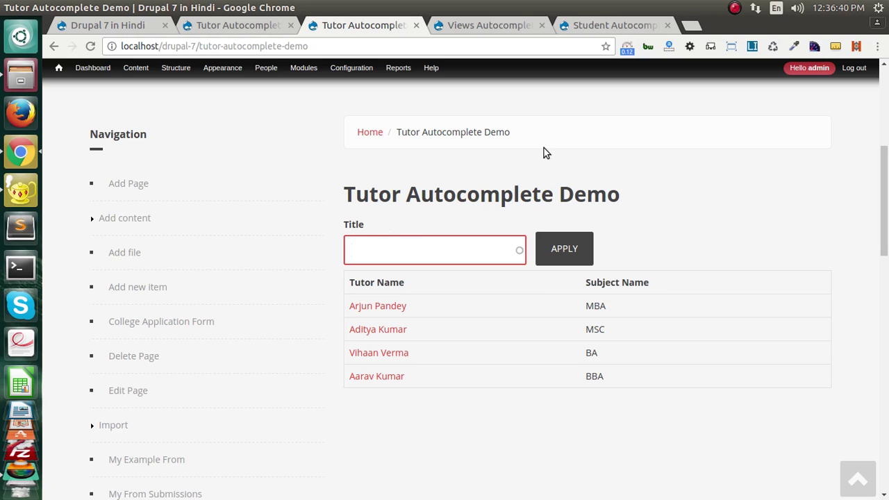
pyautogui.scroll(1, 510, 180)
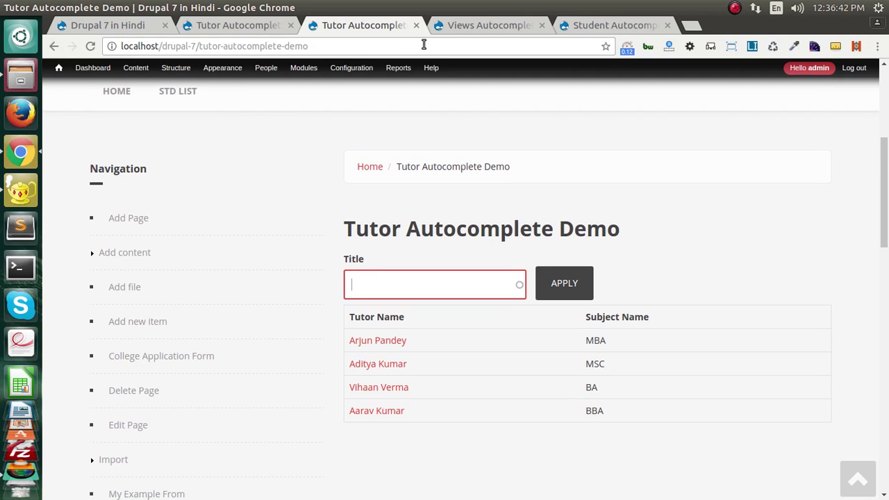
# Review the Views Autocomplete Filters module's project page on drupal.org.
pyautogui.click(484, 26)
pyautogui.scroll(-4, 221, 284)
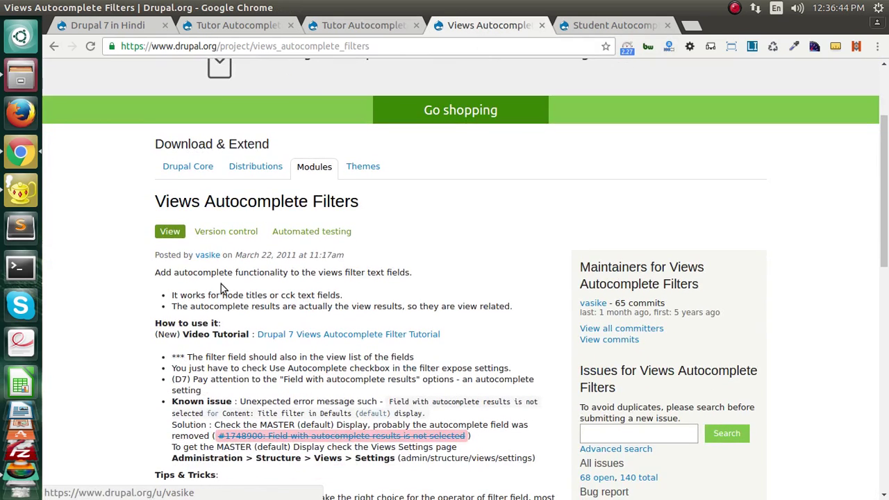
pyautogui.scroll(2, 410, 222)
pyautogui.scroll(-4, 224, 170)
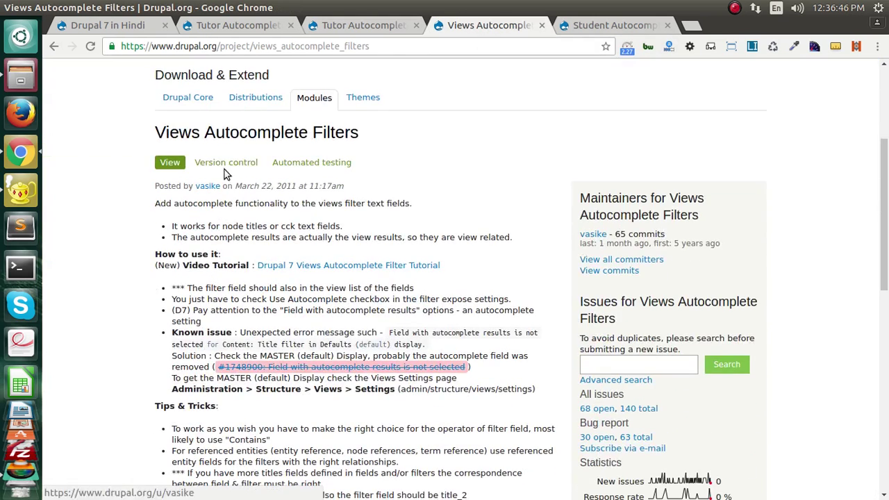
pyautogui.moveTo(156, 133); pyautogui.dragTo(354, 144)
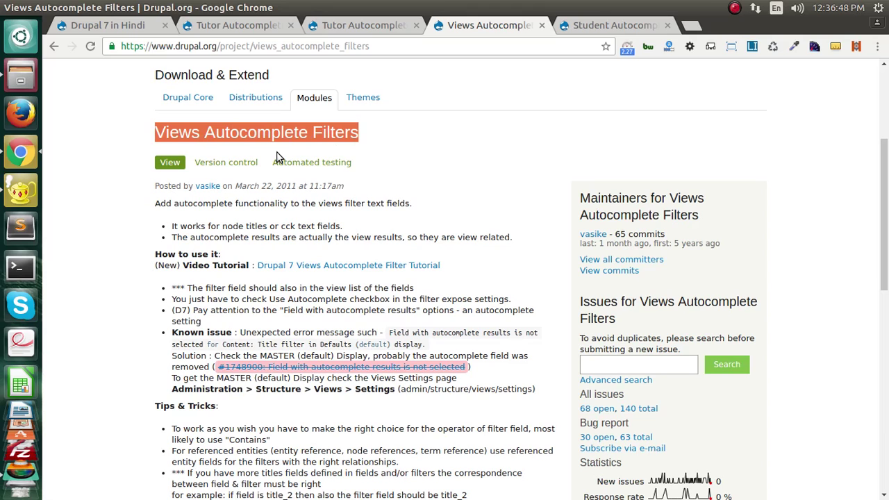
pyautogui.click(365, 166)
pyautogui.scroll(6, 179, 169)
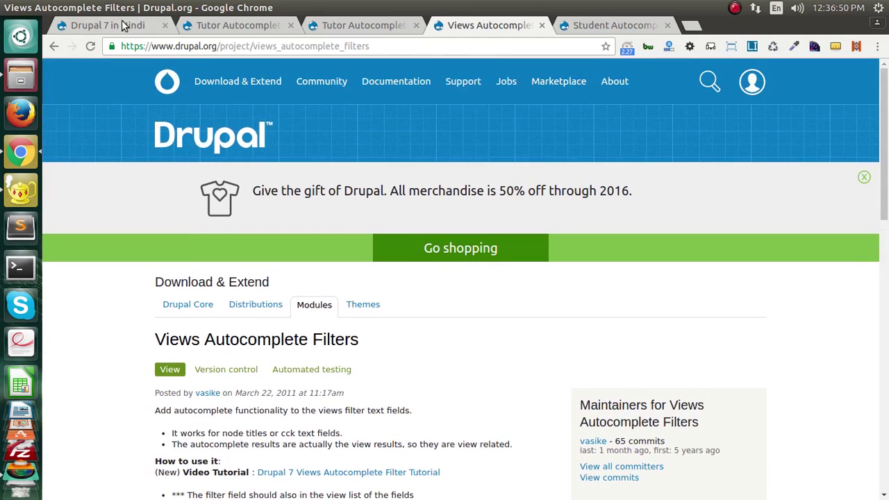
# Open the Student content type's field management page from the tutor view's site and review its fields.
pyautogui.click(232, 27)
pyautogui.moveTo(177, 68)
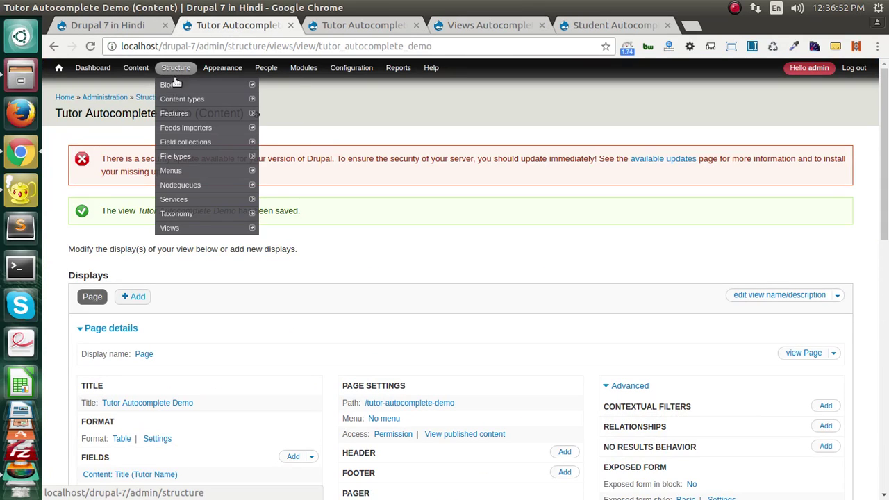
pyautogui.moveTo(187, 100)
pyautogui.click(279, 170)
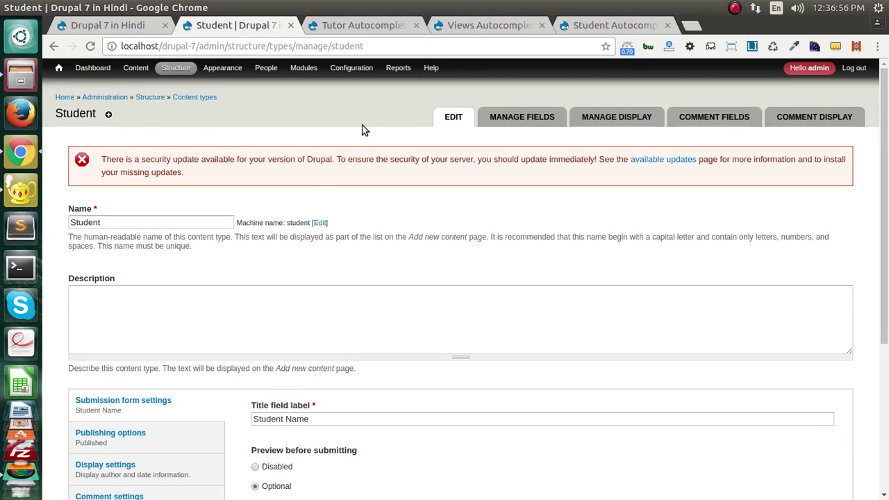
pyautogui.click(522, 117)
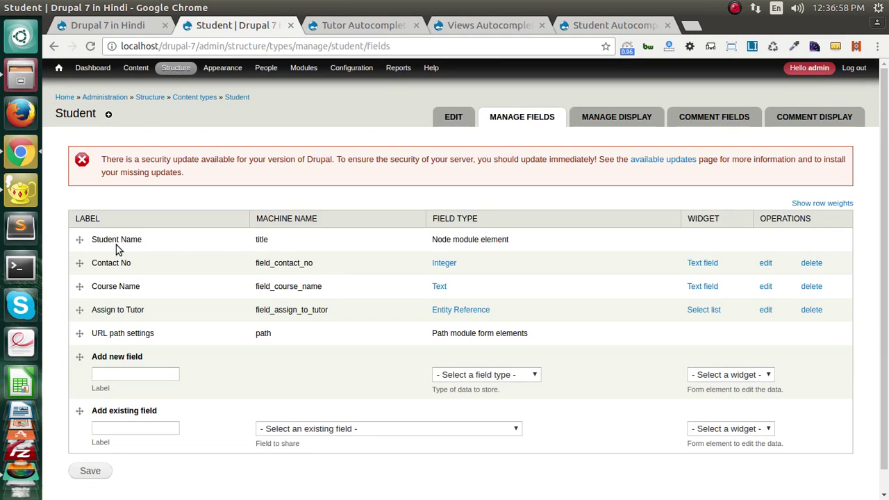
pyautogui.moveTo(93, 310); pyautogui.dragTo(91, 239)
pyautogui.click(150, 289)
# Start a new view named "Student Autocomplete Demo" that shows content of type Student.
pyautogui.moveTo(166, 69)
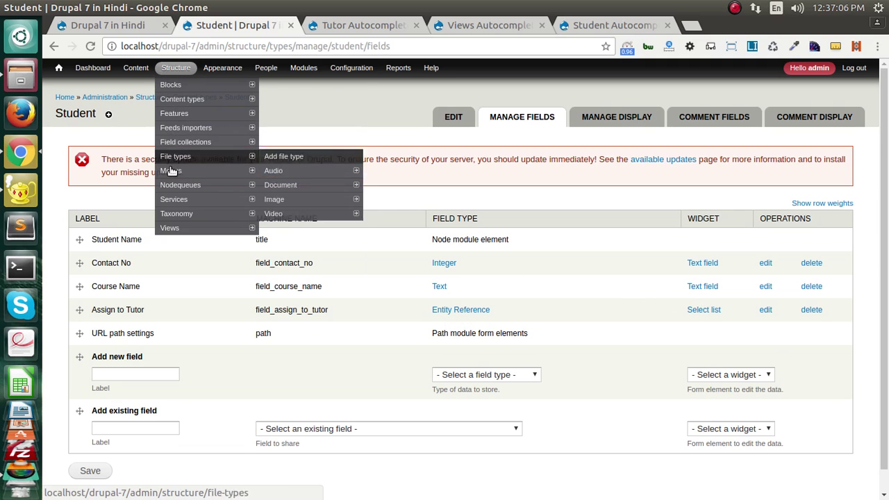
pyautogui.moveTo(173, 228)
pyautogui.click(283, 229)
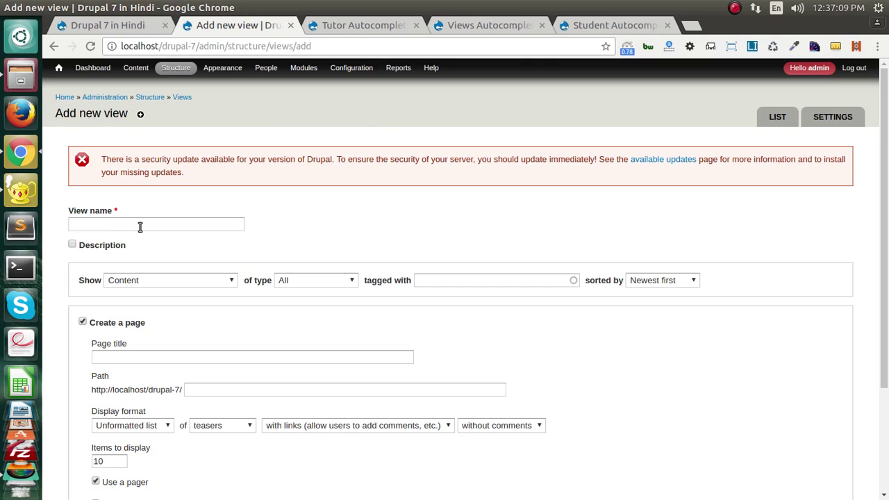
pyautogui.click(140, 227)
pyautogui.write('Student Autocomplete Demo')
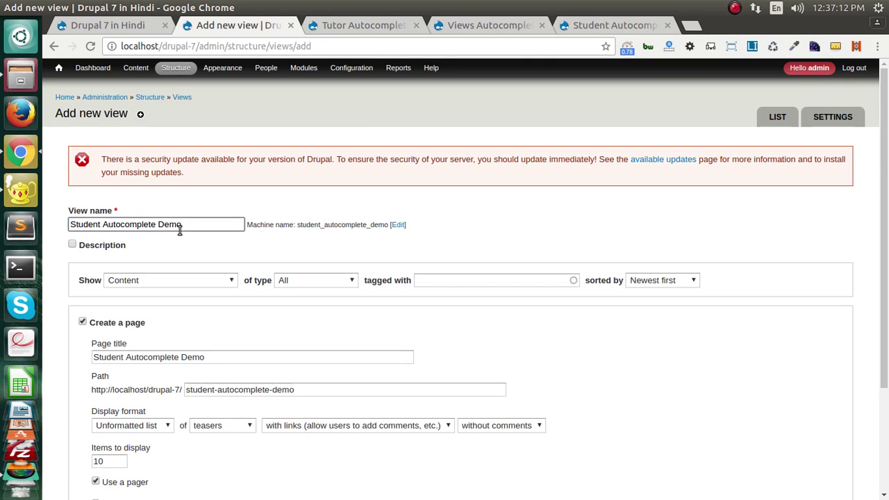
pyautogui.click(317, 280)
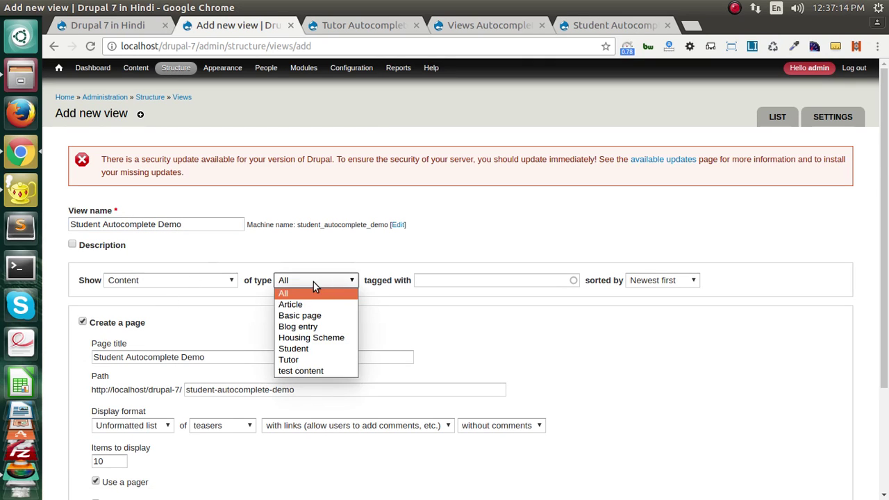
pyautogui.click(294, 349)
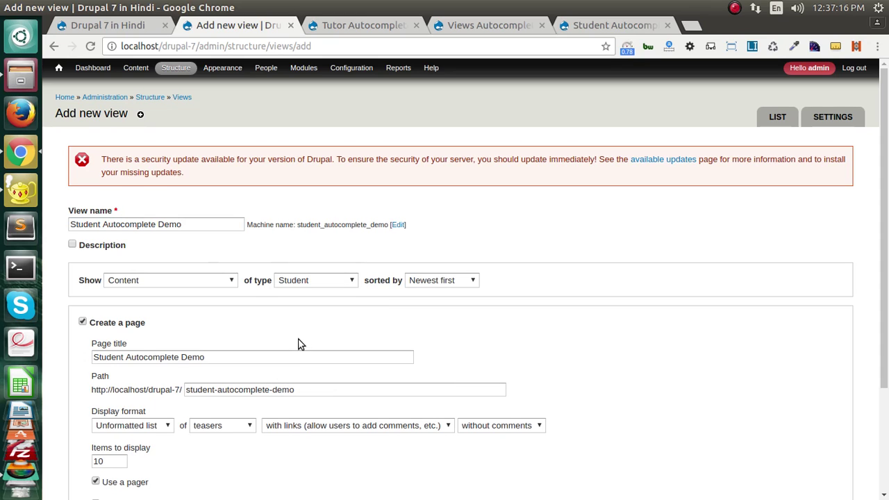
# Set the new view's page to display fields instead of teasers and continue to editing the view.
pyautogui.scroll(-3, 300, 344)
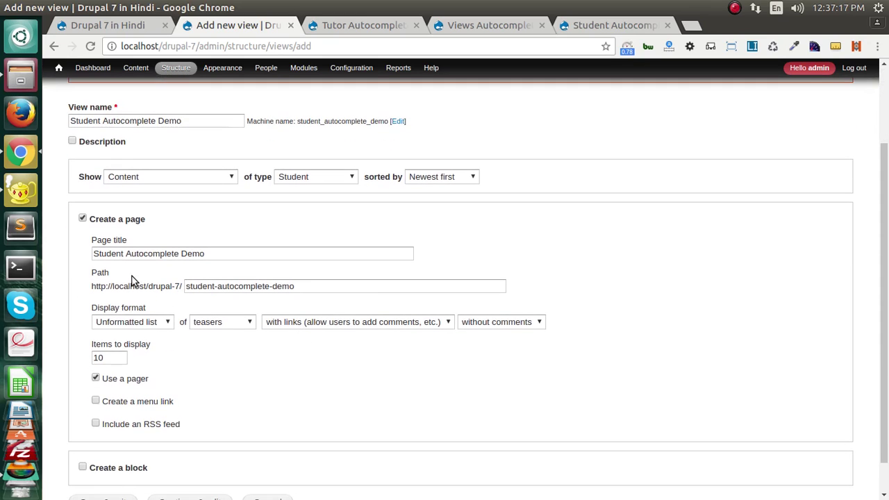
pyautogui.click(213, 323)
pyautogui.click(212, 378)
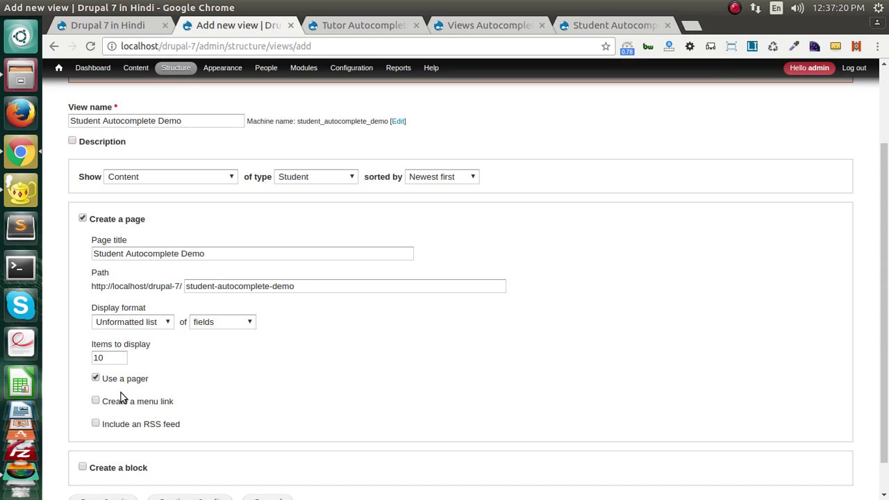
pyautogui.scroll(-1, 125, 469)
pyautogui.click(188, 464)
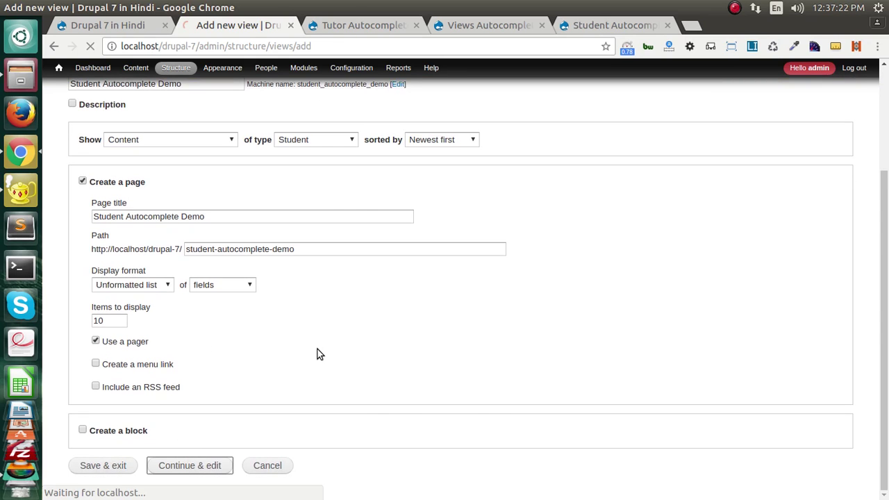
# Change the view's format to Table for all displays, keeping the default style options.
pyautogui.scroll(-3, 317, 354)
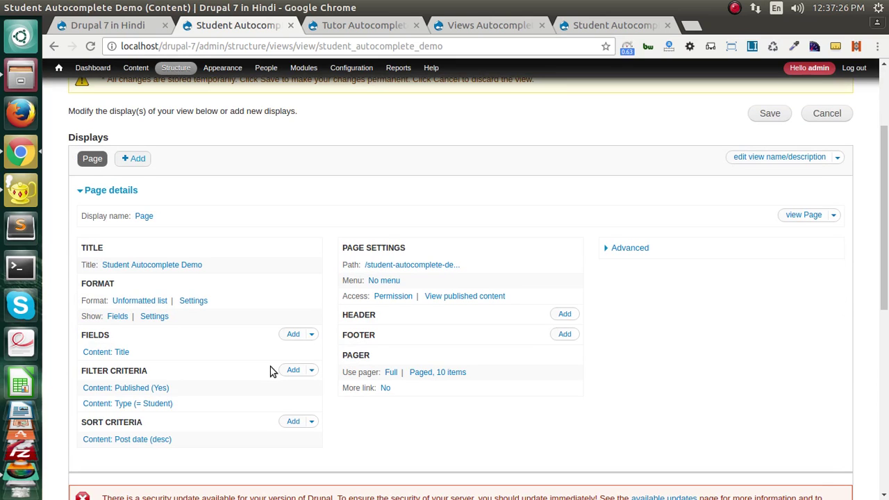
pyautogui.scroll(-9, 211, 363)
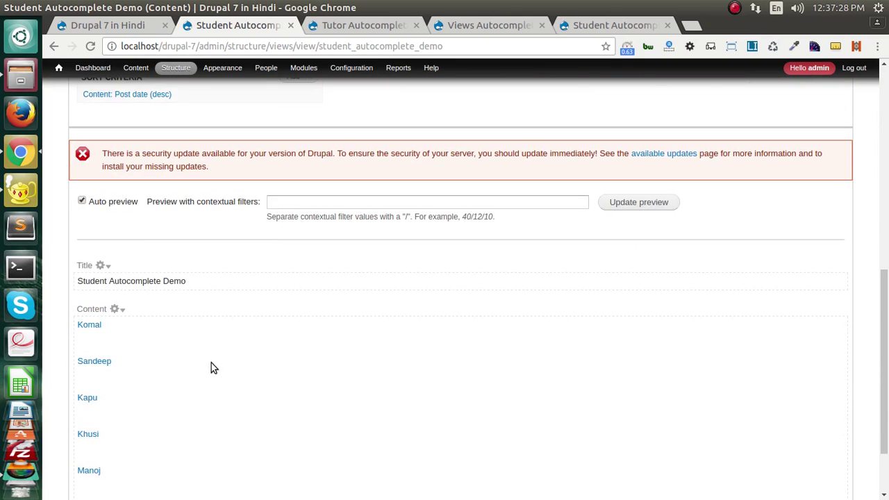
pyautogui.scroll(6, 211, 363)
pyautogui.scroll(1, 211, 363)
pyautogui.scroll(-8, 191, 349)
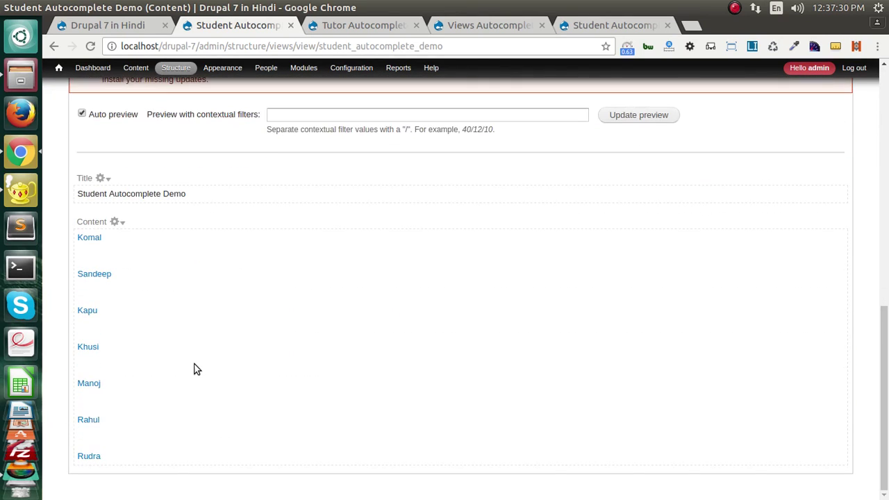
pyautogui.scroll(5, 195, 369)
pyautogui.click(130, 217)
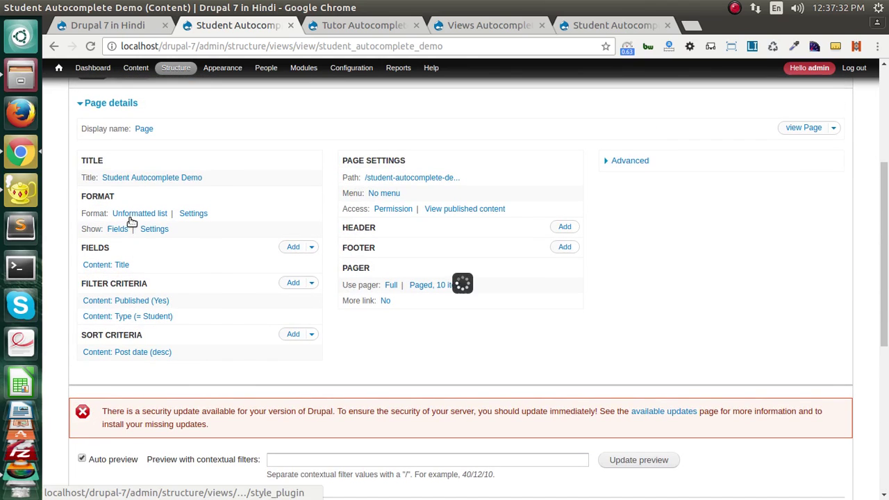
pyautogui.click(239, 303)
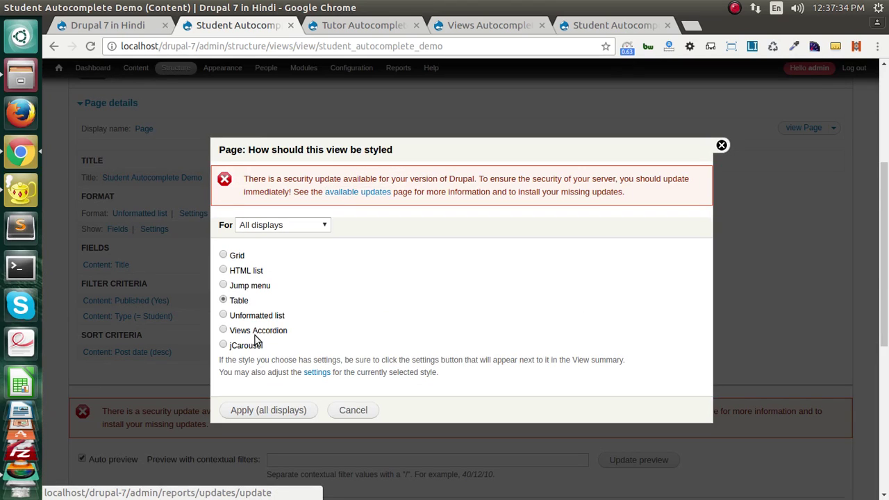
pyautogui.click(258, 410)
pyautogui.click(177, 445)
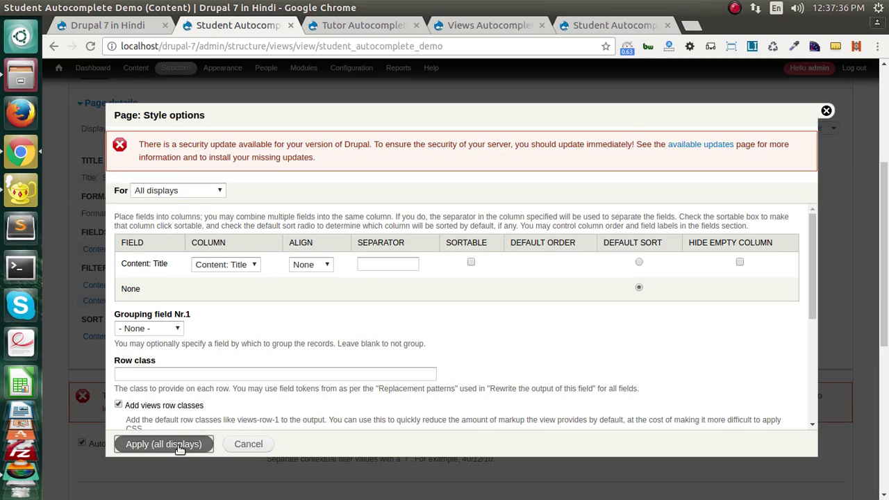
# Give the Content: Title field the label "Student Name" and apply it to all displays.
pyautogui.scroll(-5, 188, 438)
pyautogui.scroll(10, 192, 444)
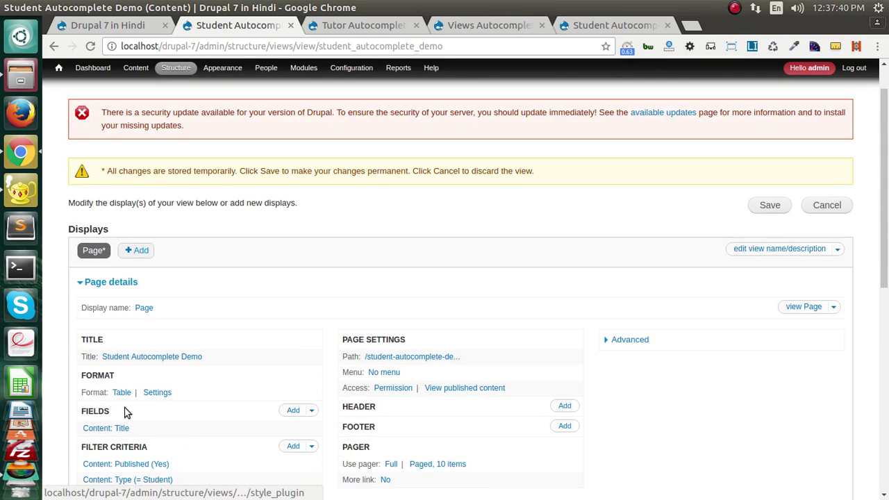
pyautogui.scroll(-2, 125, 410)
pyautogui.click(118, 290)
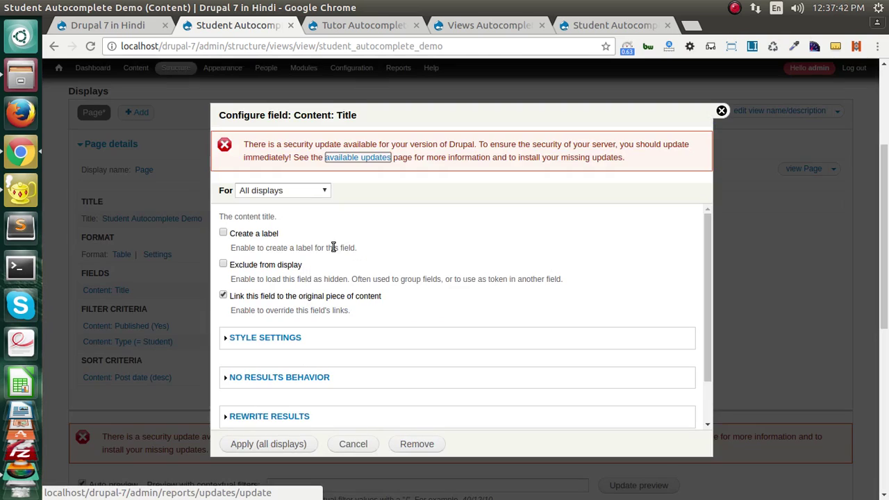
pyautogui.click(252, 236)
pyautogui.click(265, 280)
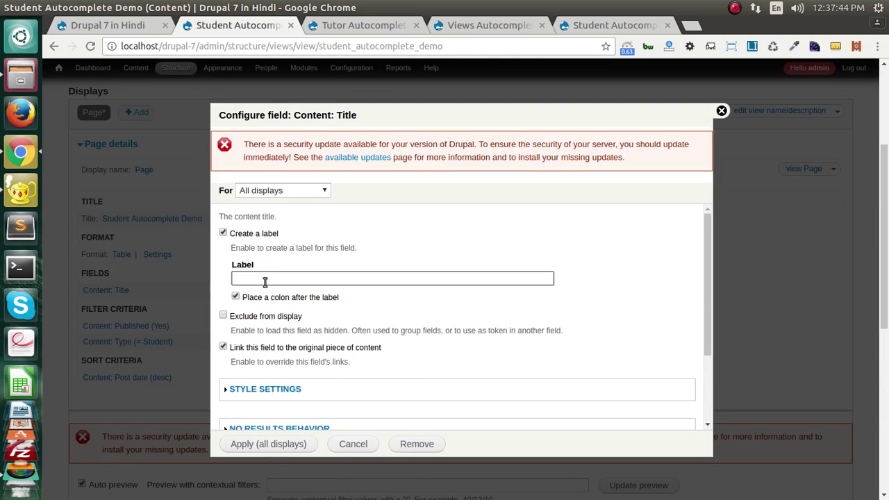
pyautogui.write('Student Name')
pyautogui.click(247, 445)
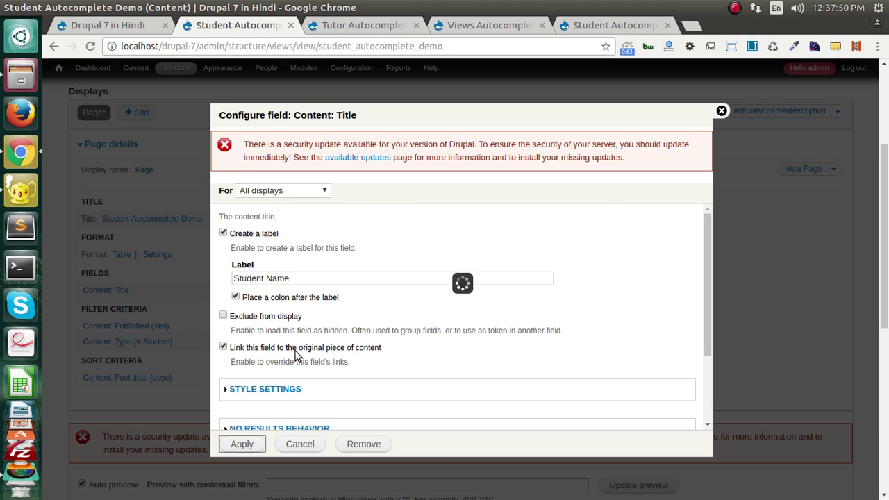
# Check the Student Name table in the view's preview against the configured fields and filters.
pyautogui.scroll(-5, 219, 397)
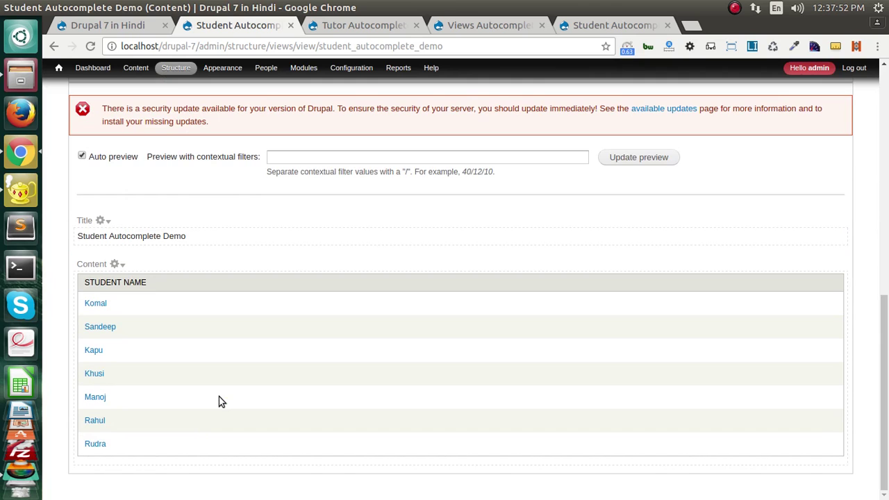
pyautogui.scroll(5, 219, 397)
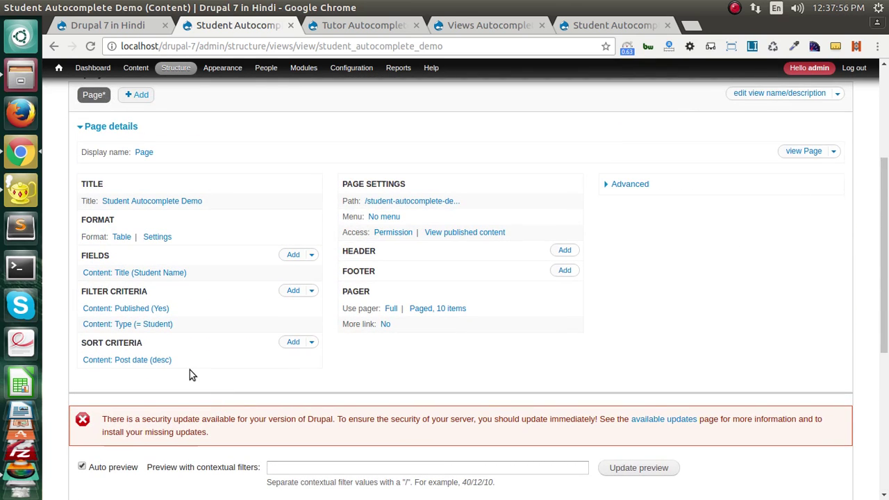
pyautogui.scroll(-3, 189, 370)
pyautogui.scroll(-2, 189, 371)
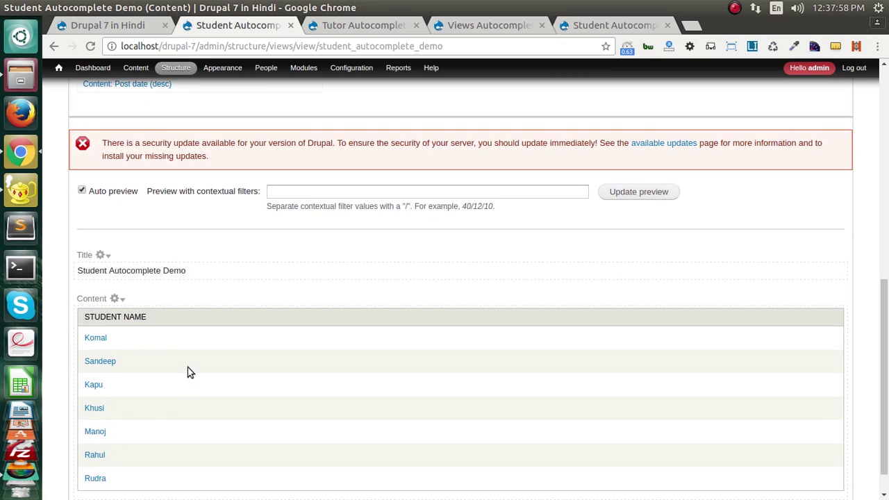
pyautogui.scroll(3, 188, 371)
# Open the Student content type's field management page in a separate browser tab, review its fields, and return to the view.
pyautogui.moveTo(137, 61)
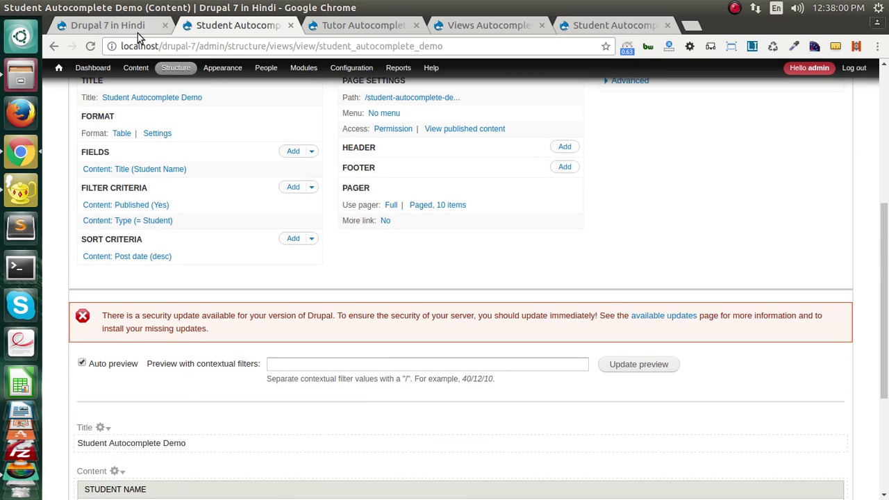
pyautogui.moveTo(179, 67)
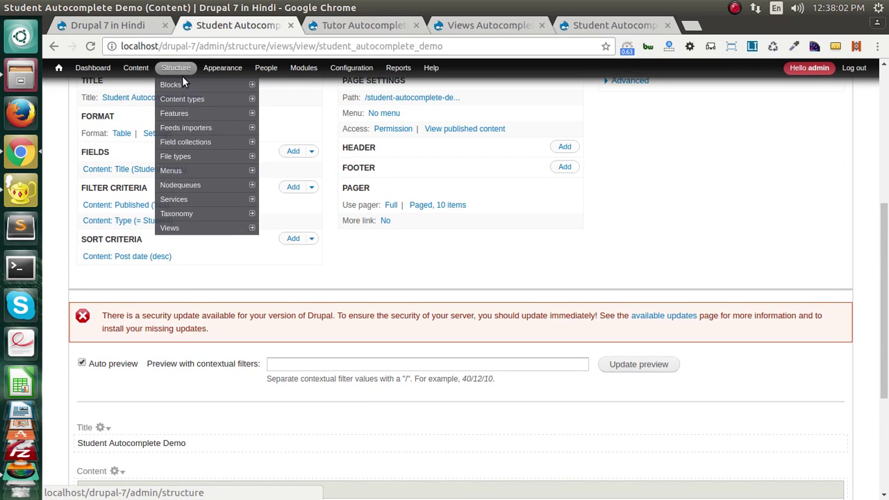
pyautogui.moveTo(182, 99)
pyautogui.moveTo(278, 171)
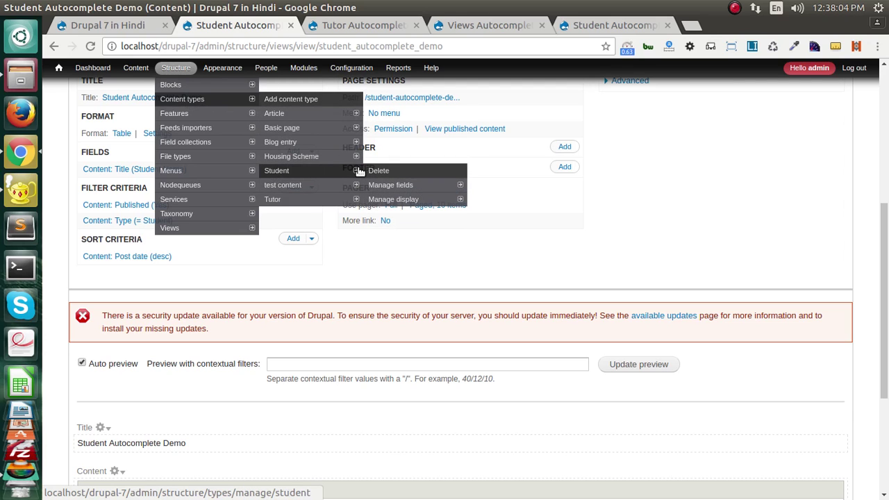
pyautogui.middleClick(391, 184)
pyautogui.click(358, 25)
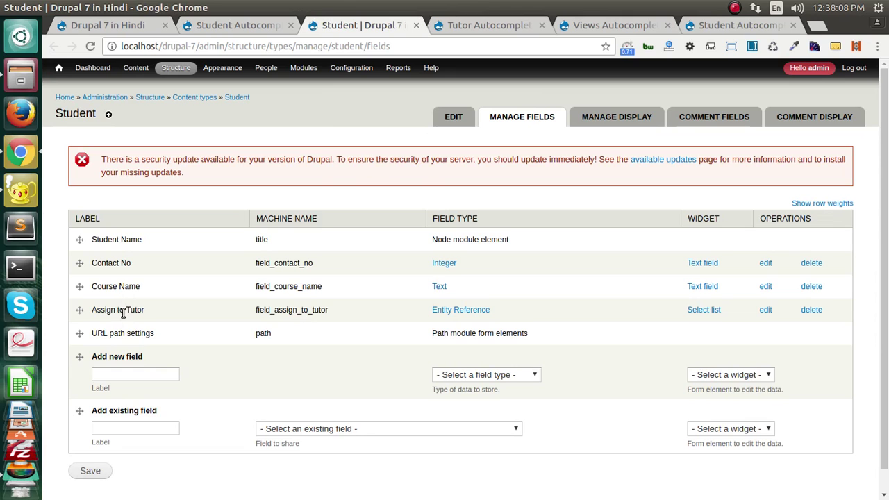
pyautogui.click(230, 27)
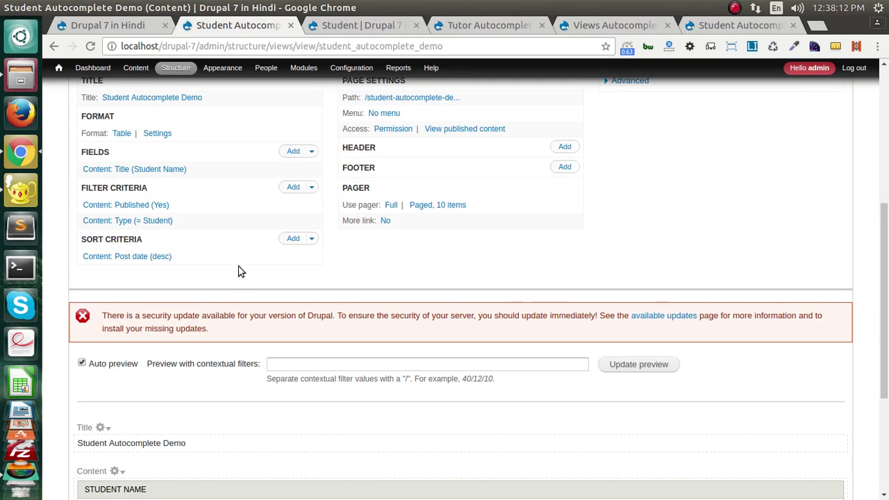
# Add the Content: Contact No field to the view for all displays, keeping its default label and formatter.
pyautogui.scroll(2, 238, 272)
pyautogui.click(293, 222)
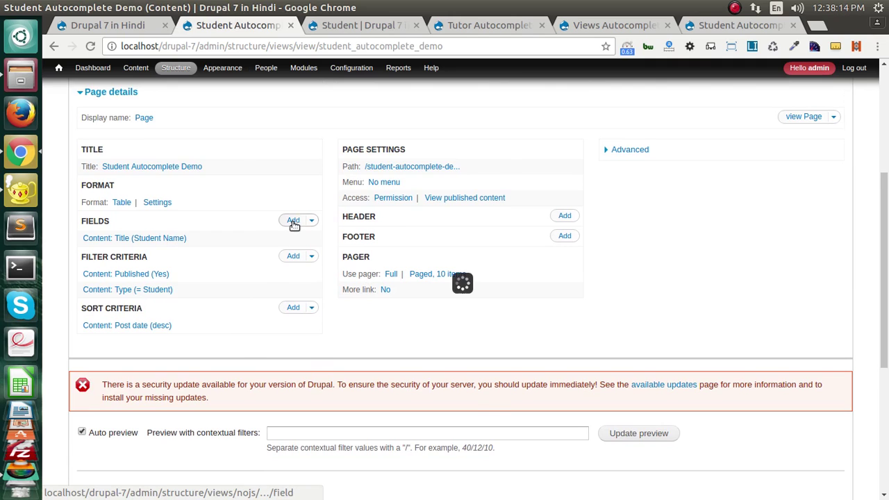
pyautogui.click(274, 235)
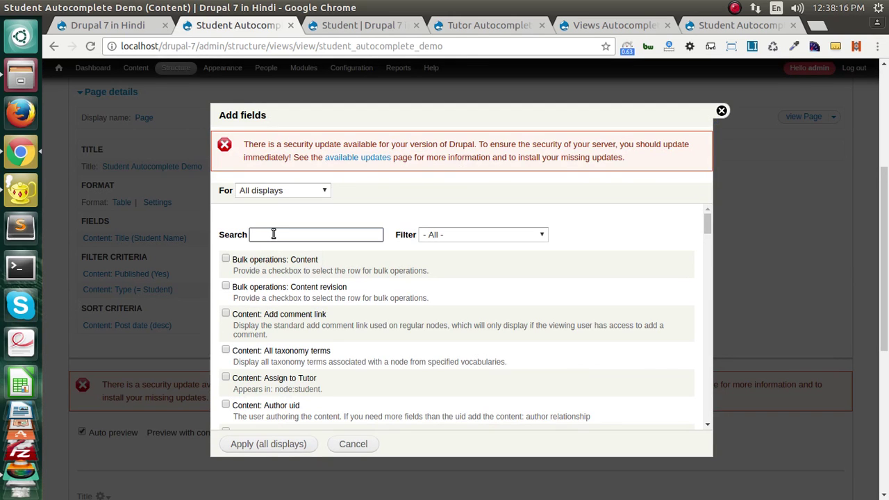
pyautogui.write('conta')
pyautogui.click(278, 263)
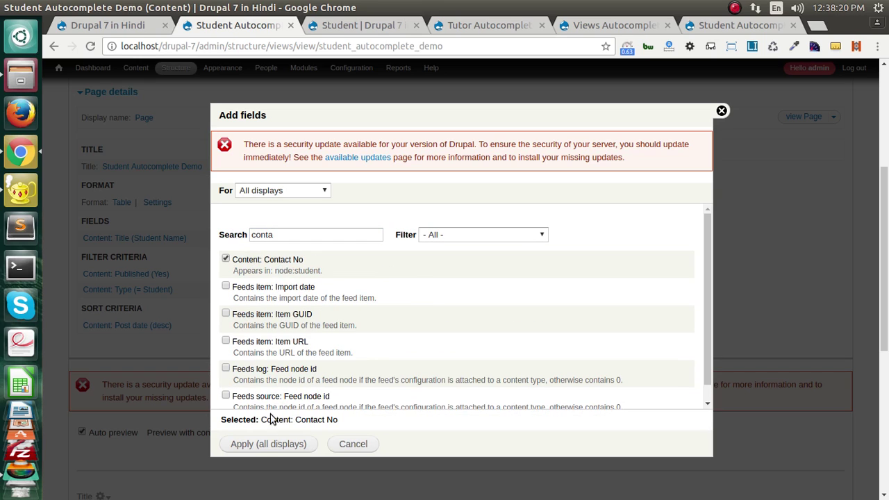
pyautogui.click(268, 445)
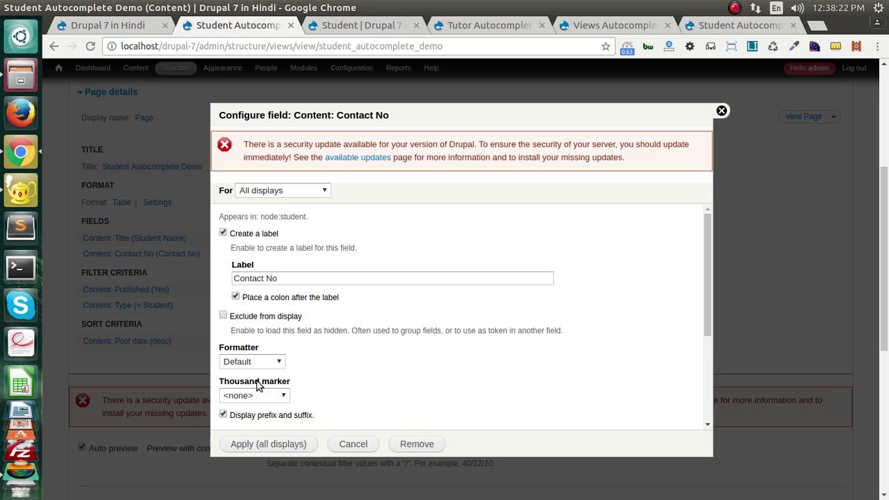
pyautogui.scroll(-1, 259, 417)
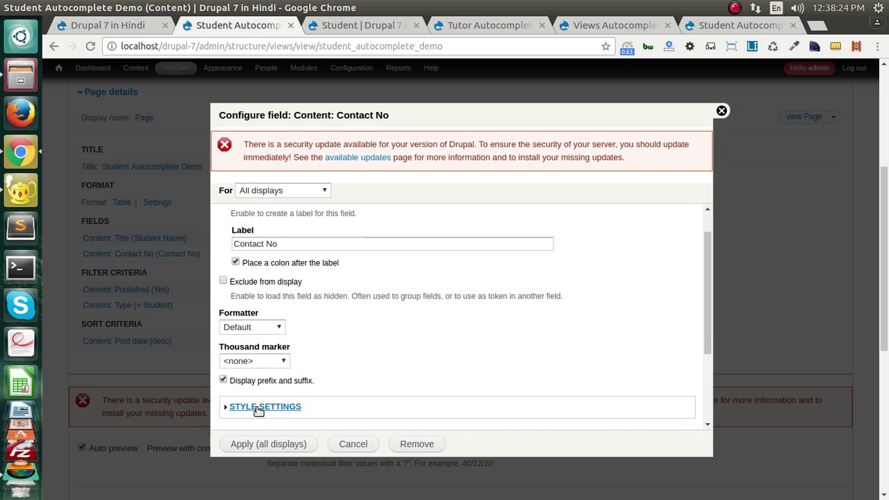
pyautogui.click(255, 444)
pyautogui.scroll(-4, 243, 341)
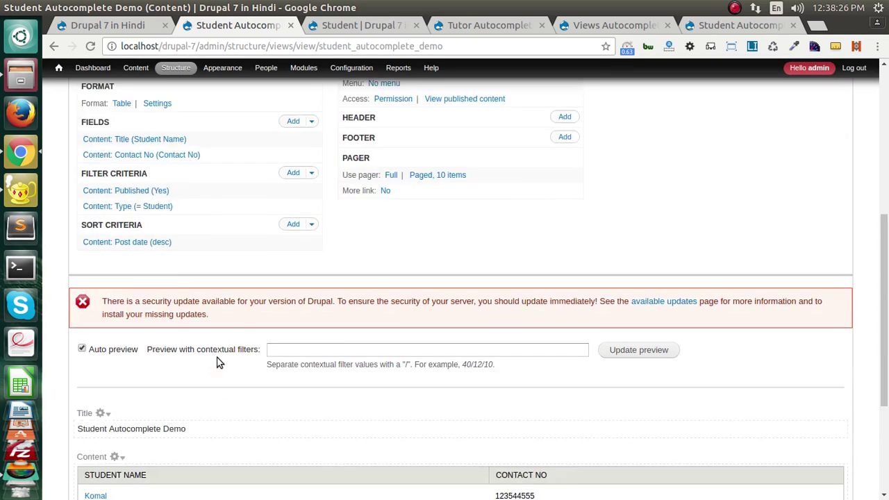
# Add the Content: Course Name field to the view for all displays with its default settings.
pyautogui.scroll(3, 218, 365)
pyautogui.scroll(5, 218, 365)
pyautogui.scroll(-1, 194, 327)
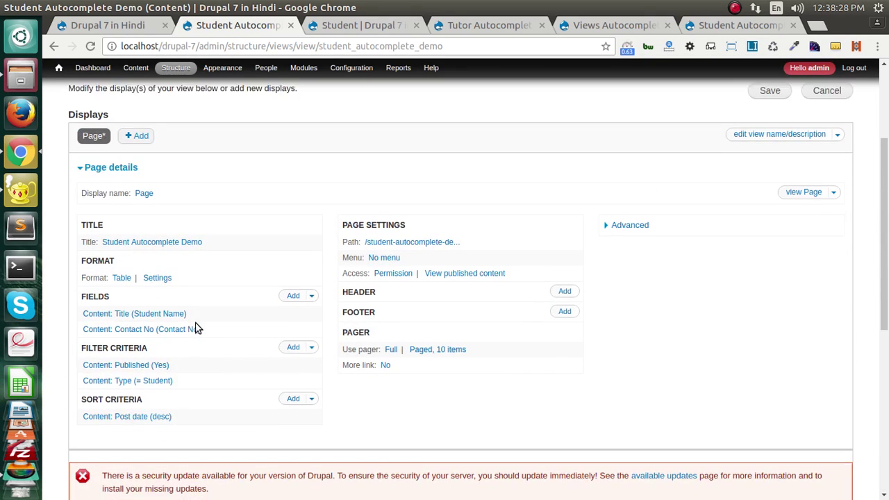
pyautogui.click(295, 275)
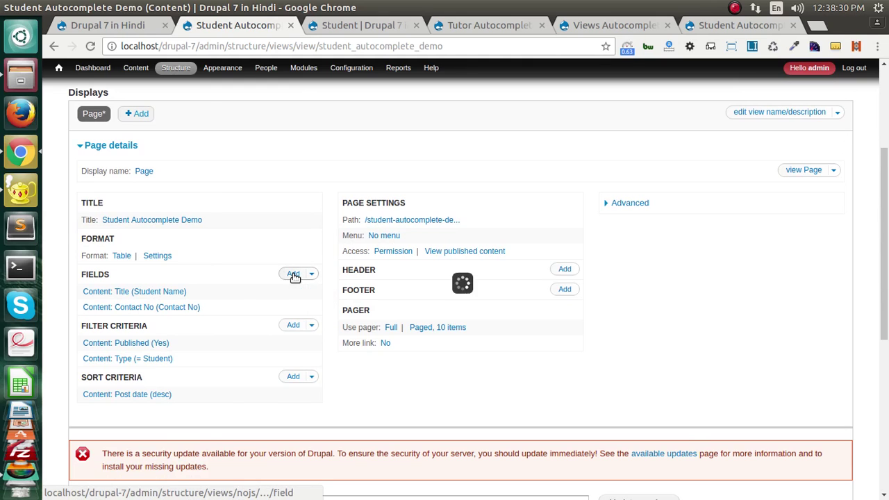
pyautogui.click(280, 237)
pyautogui.write('cour')
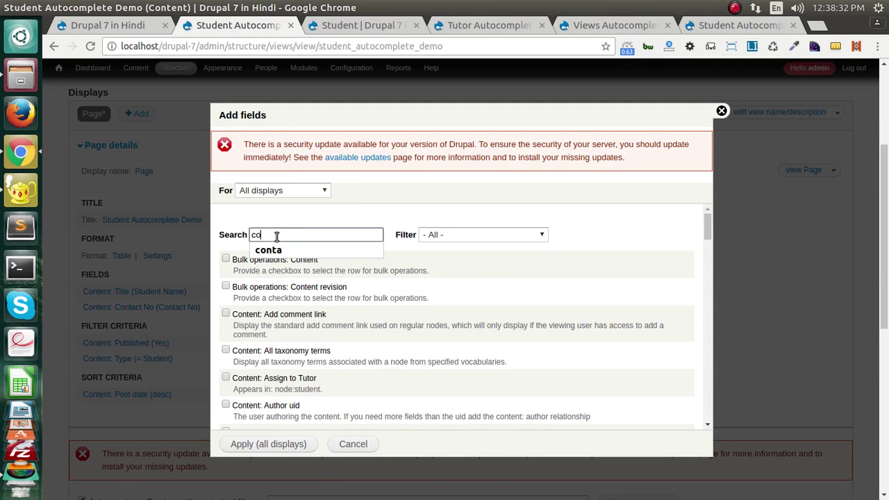
pyautogui.click(299, 259)
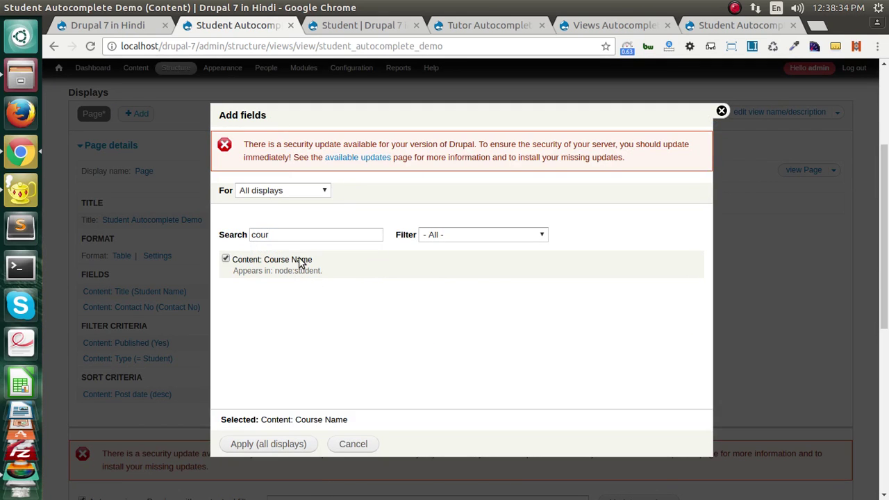
pyautogui.click(281, 442)
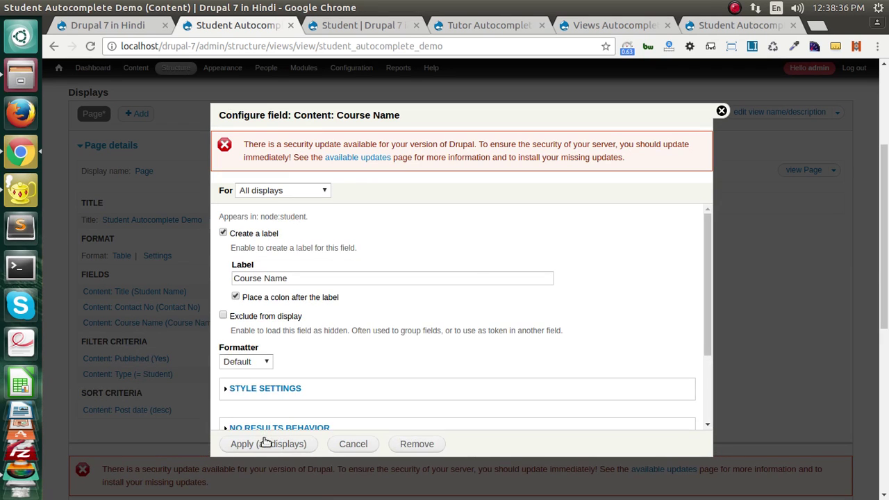
pyautogui.click(266, 442)
pyautogui.scroll(-5, 250, 363)
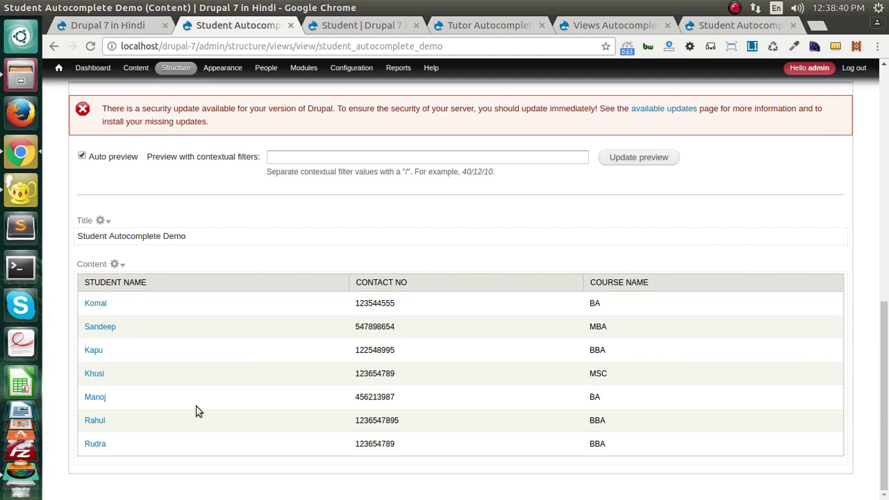
# Add the Entity Reference: Referenced Entity relationship via field_assign_to_tutor to the view for all displays.
pyautogui.scroll(6, 196, 412)
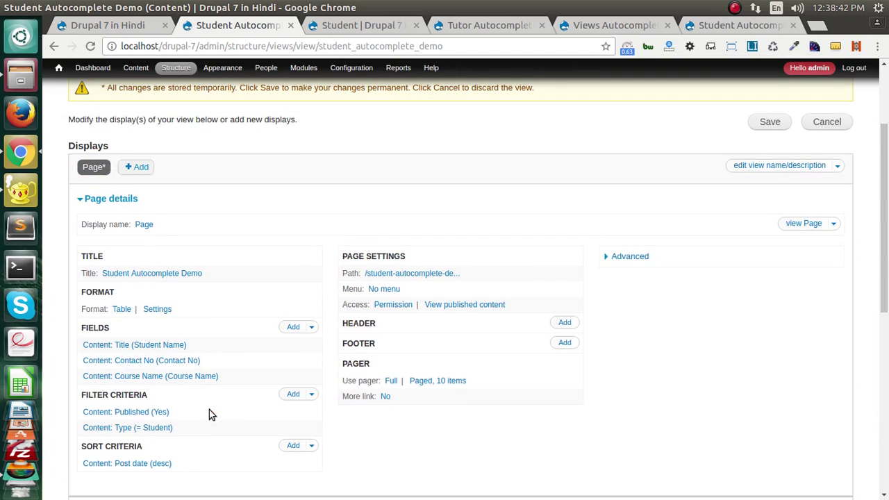
pyautogui.click(618, 259)
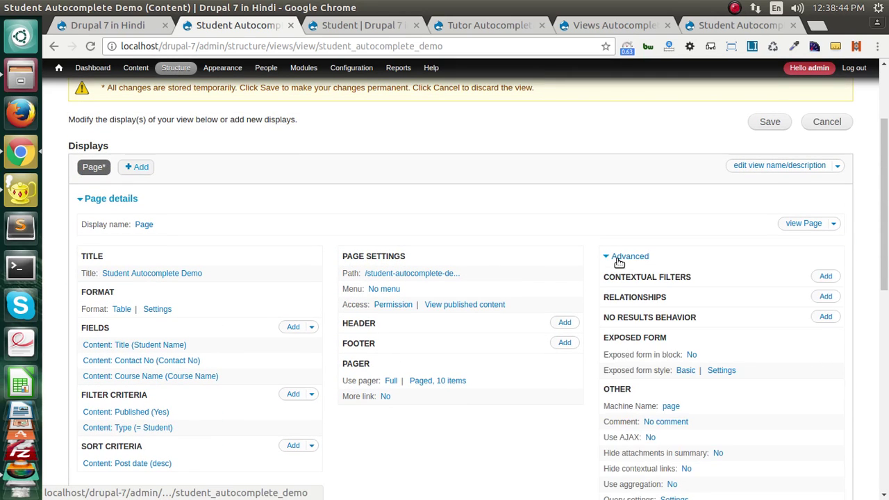
pyautogui.moveTo(603, 298); pyautogui.dragTo(666, 296)
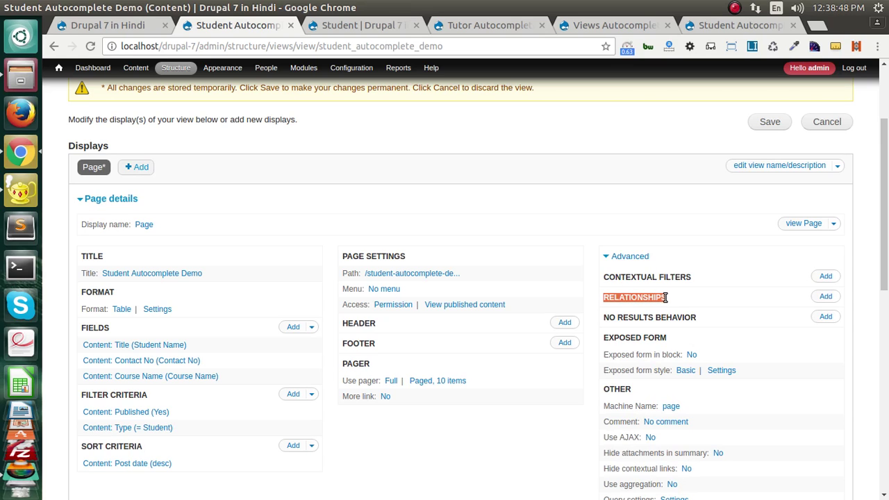
pyautogui.click(826, 296)
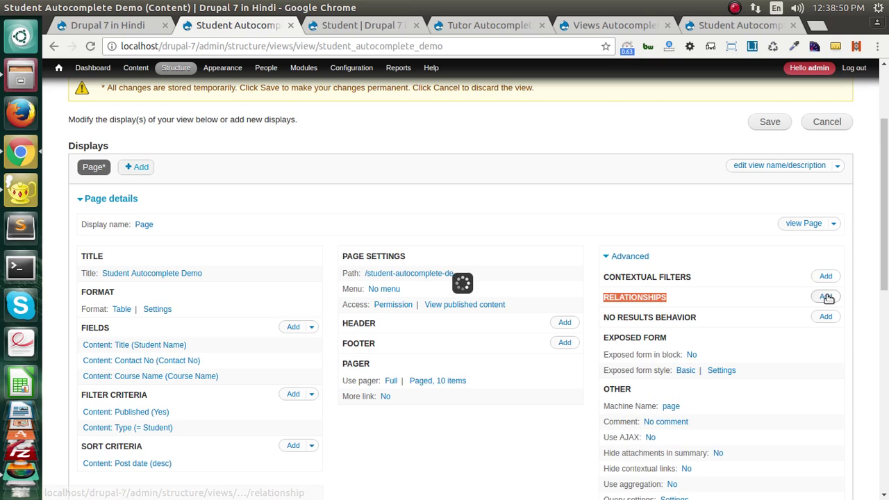
pyautogui.scroll(-3, 334, 338)
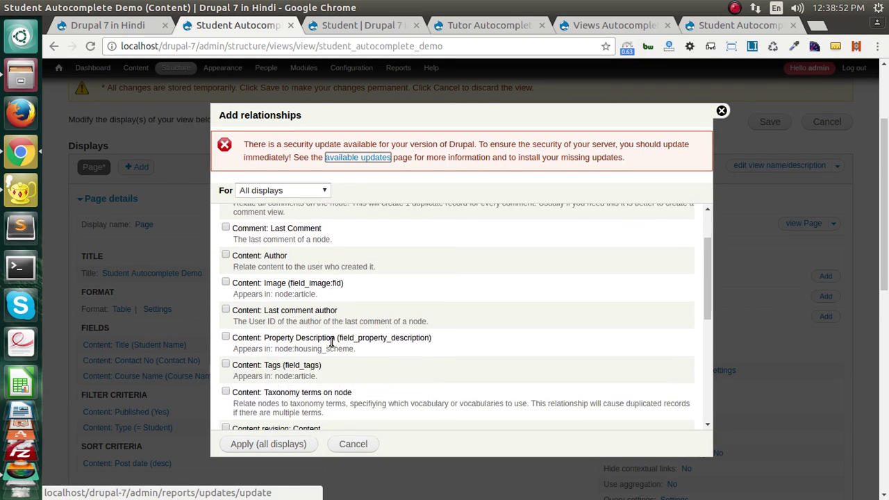
pyautogui.scroll(-5, 334, 333)
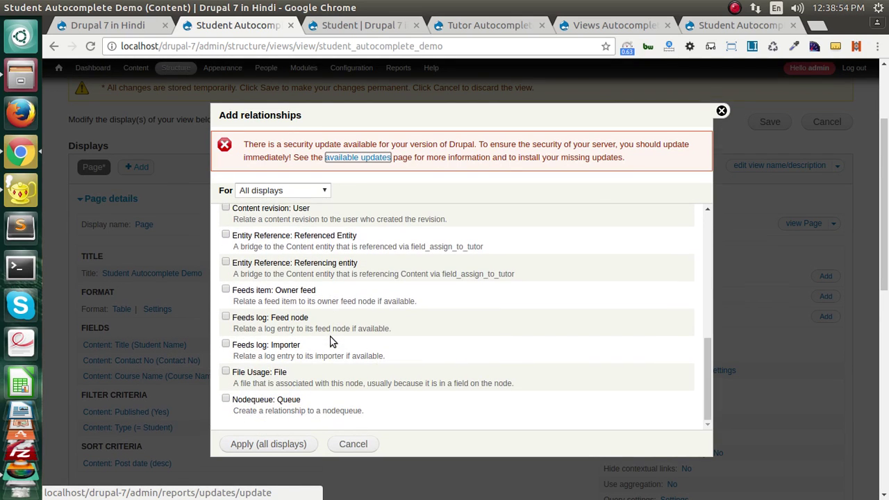
pyautogui.scroll(-2, 340, 317)
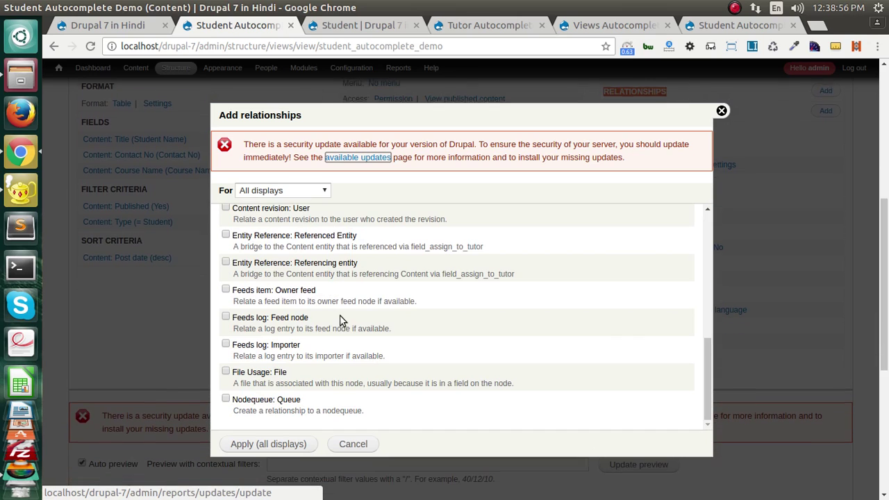
pyautogui.scroll(5, 340, 317)
pyautogui.scroll(8, 340, 318)
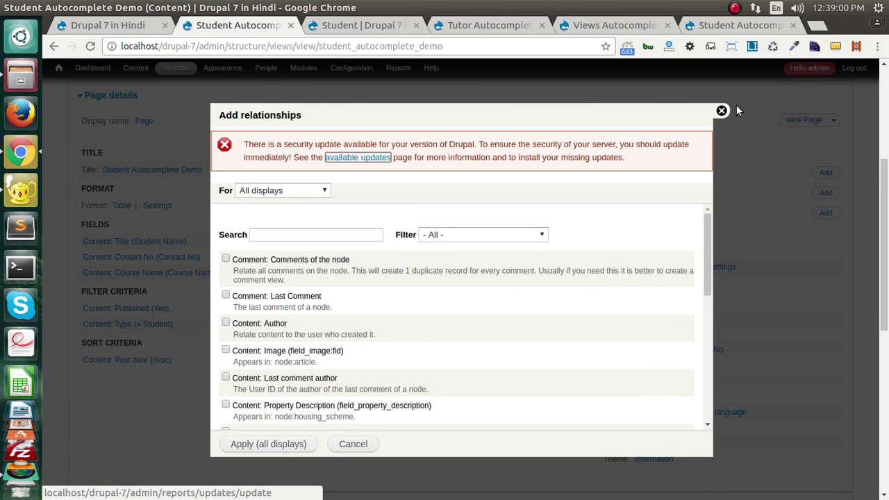
pyautogui.scroll(-1, 329, 327)
pyautogui.scroll(-7, 329, 327)
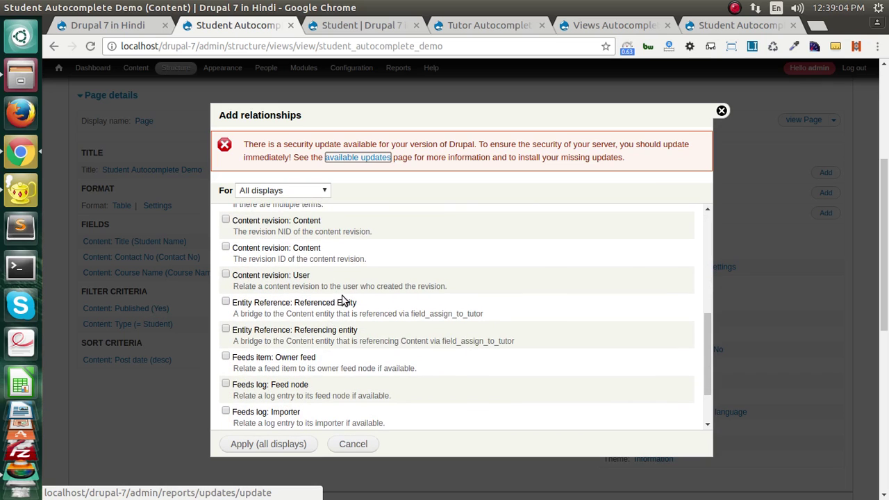
pyautogui.click(328, 305)
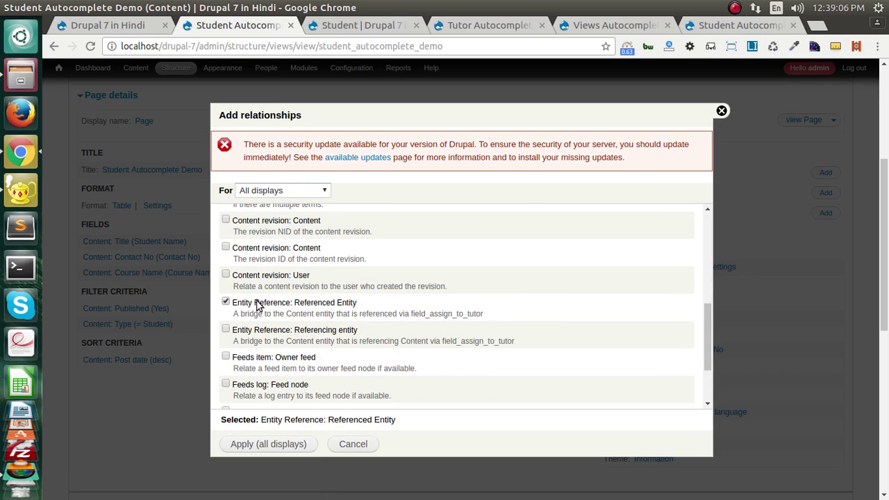
pyautogui.moveTo(414, 313); pyautogui.dragTo(331, 306)
pyautogui.click(334, 306)
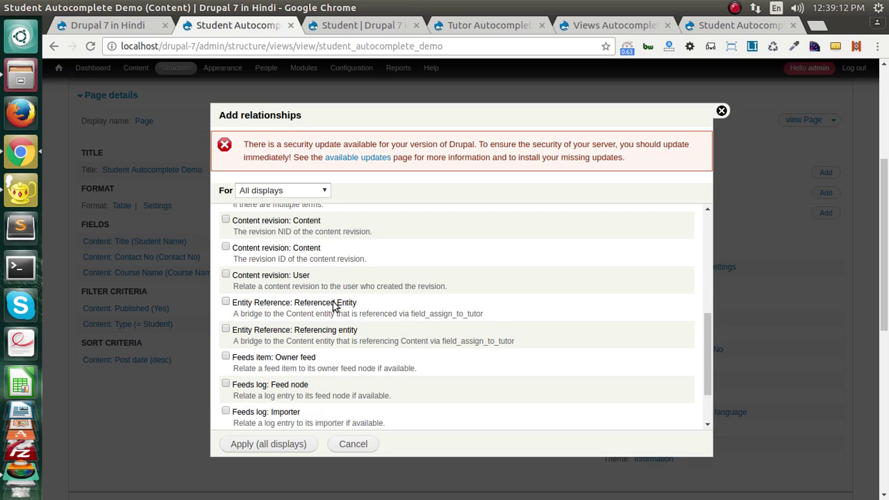
pyautogui.click(244, 446)
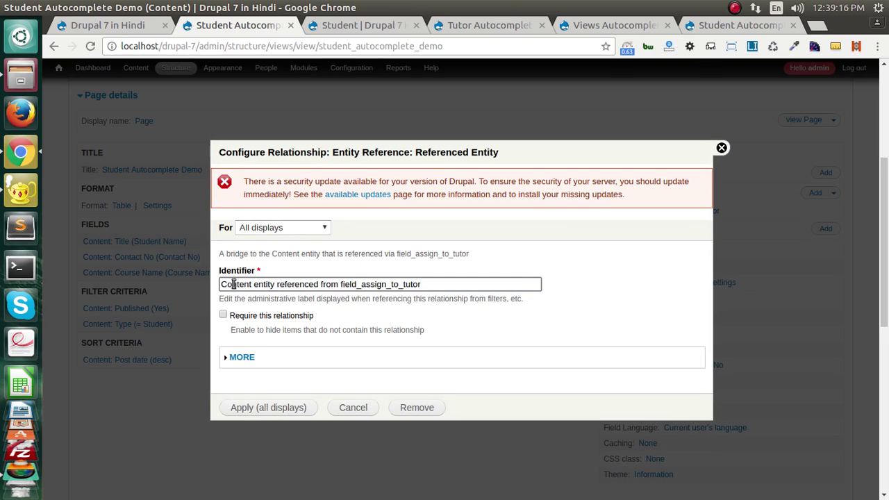
# Make the field_assign_to_tutor relationship required, keep its default identifier, and apply it to all displays.
pyautogui.moveTo(232, 285)
pyautogui.mouseDown()
pyautogui.moveTo(438, 284)
pyautogui.moveTo(223, 285)
pyautogui.moveTo(232, 297)
pyautogui.mouseUp()
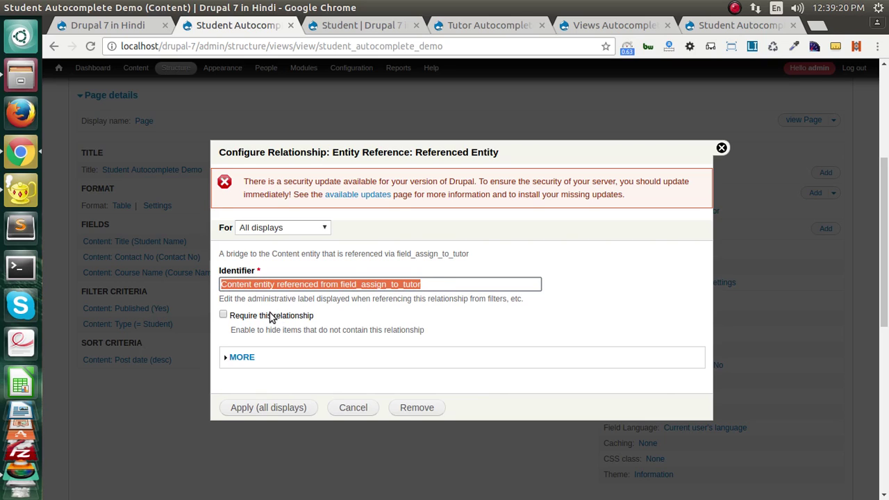
pyautogui.click(252, 317)
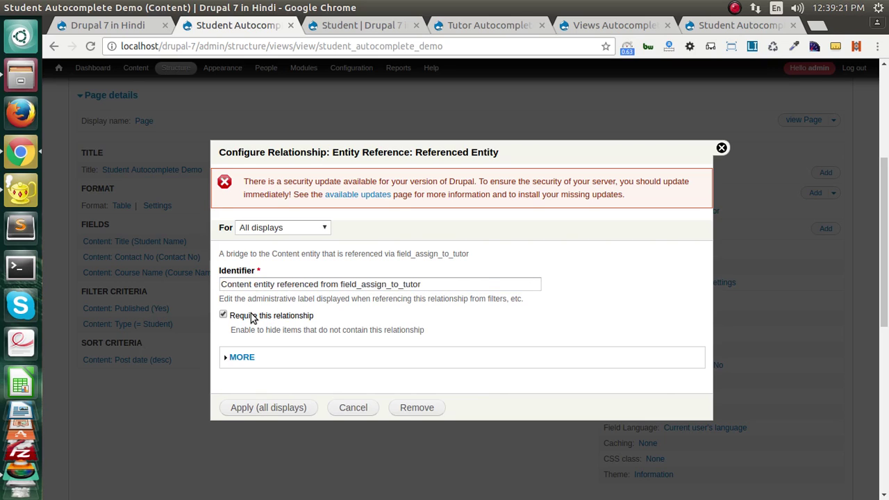
pyautogui.click(271, 408)
pyautogui.scroll(-10, 411, 392)
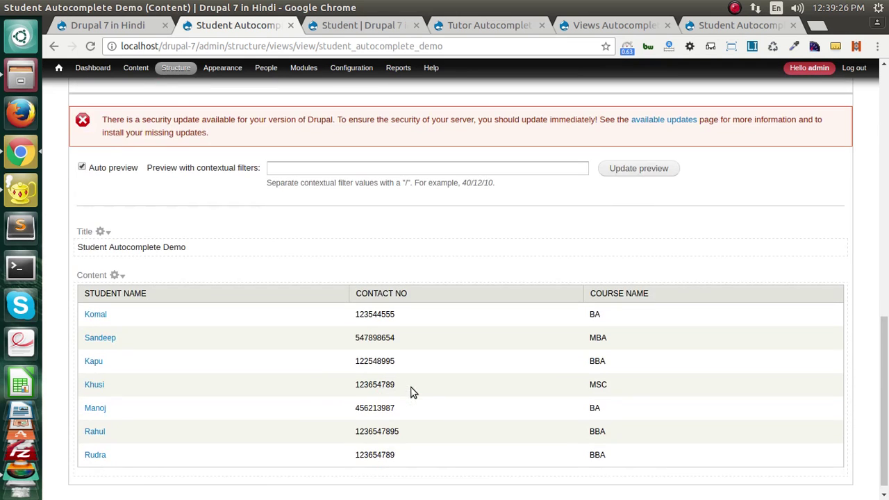
pyautogui.scroll(-1, 411, 393)
# Add another Content: Title field to the view for all displays.
pyautogui.scroll(8, 503, 334)
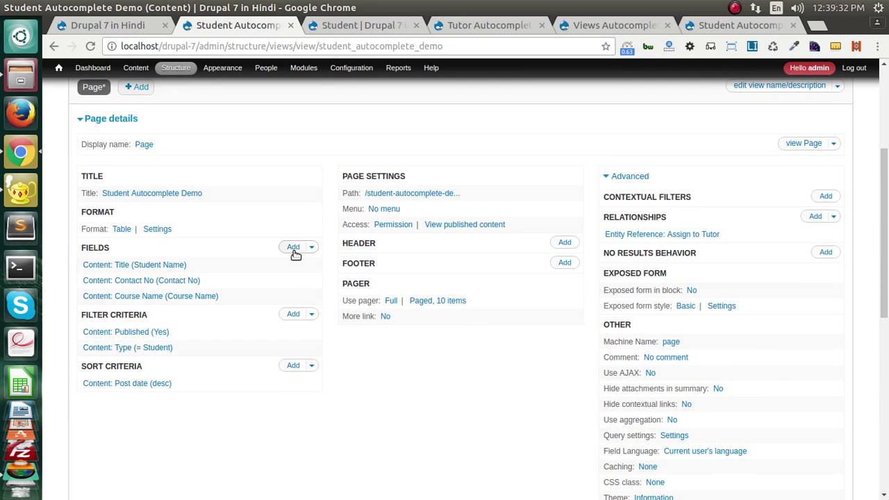
pyautogui.click(293, 248)
pyautogui.write('title')
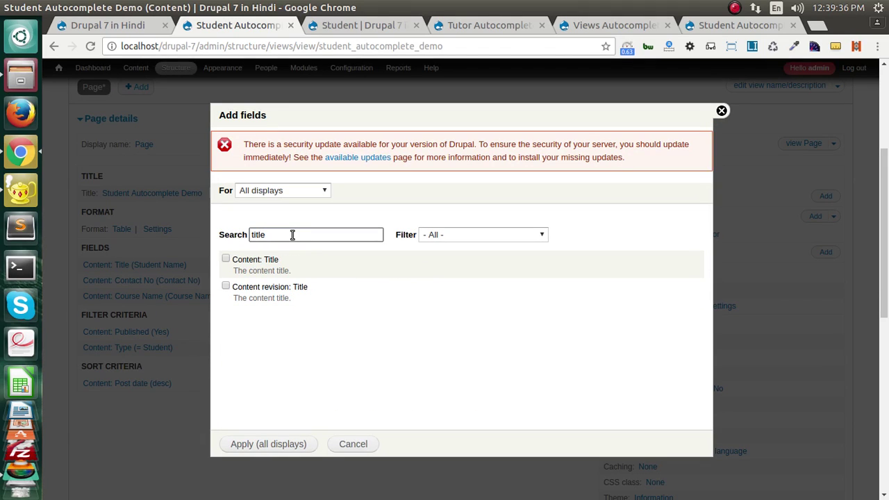
pyautogui.click(263, 259)
pyautogui.click(259, 448)
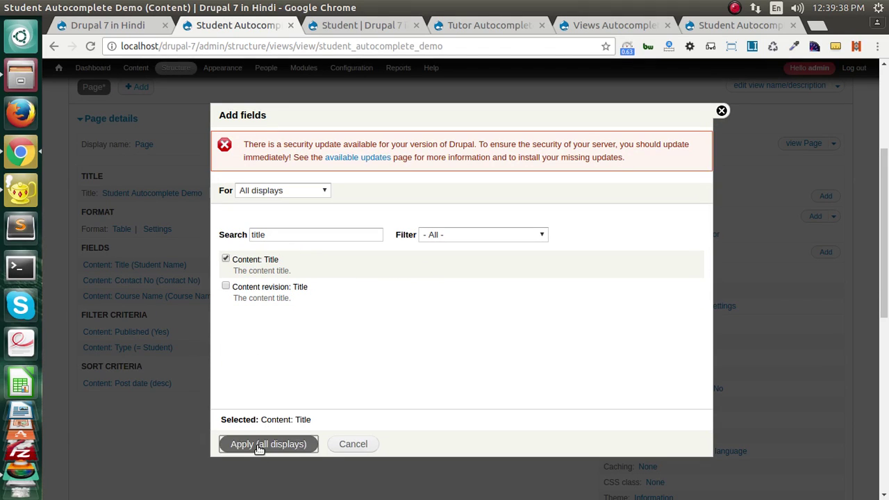
# Configure the new Title field with the field_assign_to_tutor relationship and the label "Tutor Name", and apply it to all displays.
pyautogui.click(250, 251)
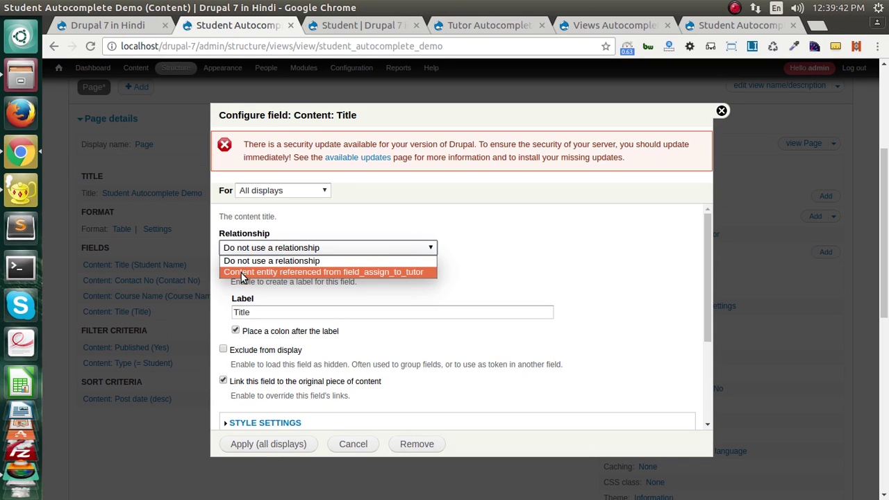
pyautogui.click(366, 274)
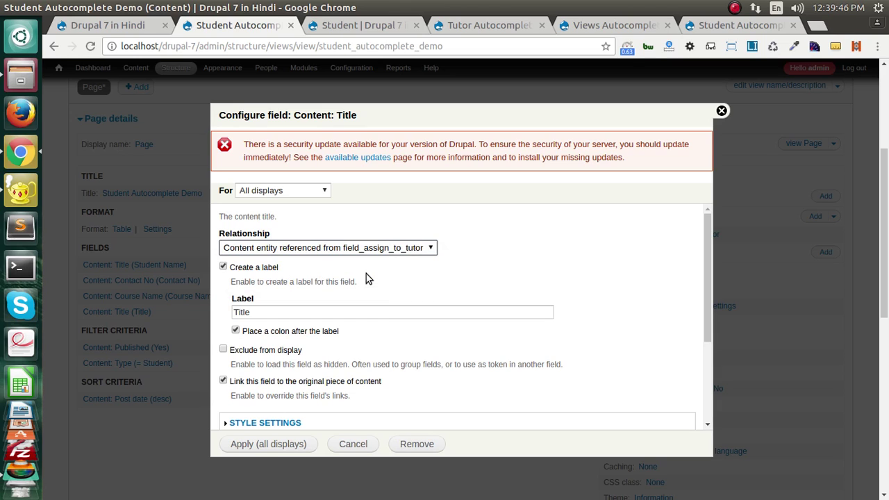
pyautogui.doubleClick(254, 315)
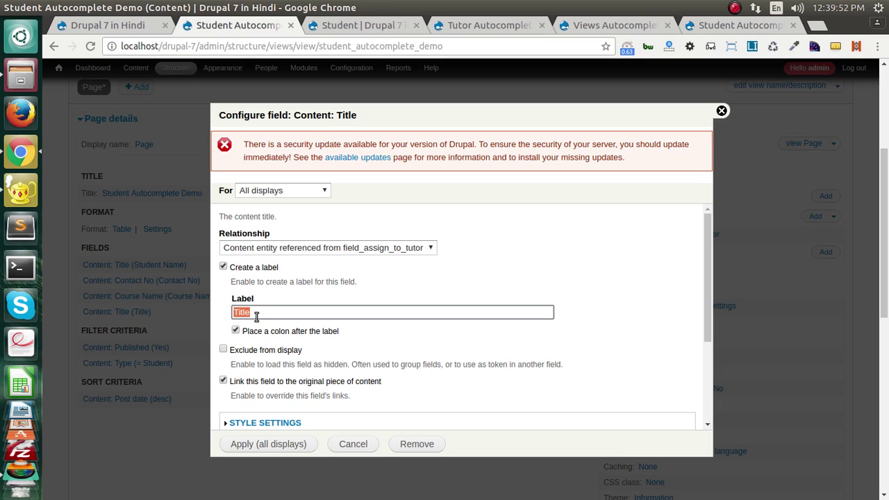
pyautogui.write('Tur')
pyautogui.press('BackSpace')
pyautogui.press('Down')
pyautogui.press('Return')
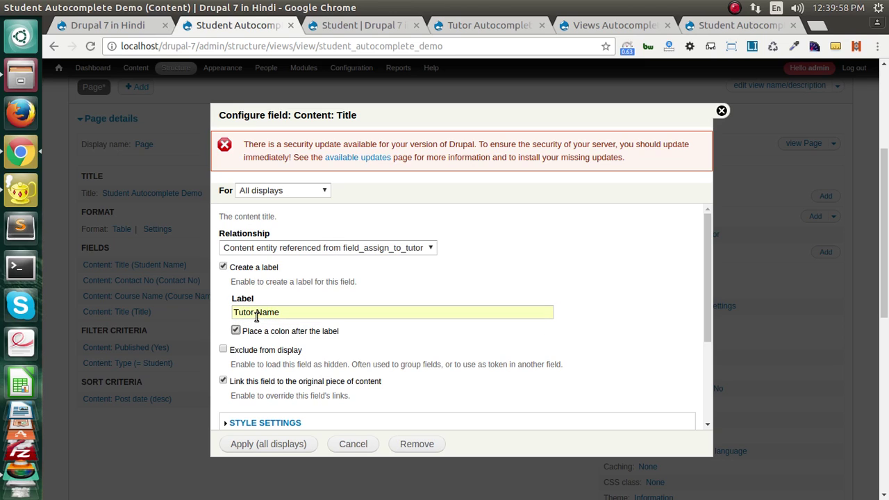
pyautogui.scroll(-2, 375, 365)
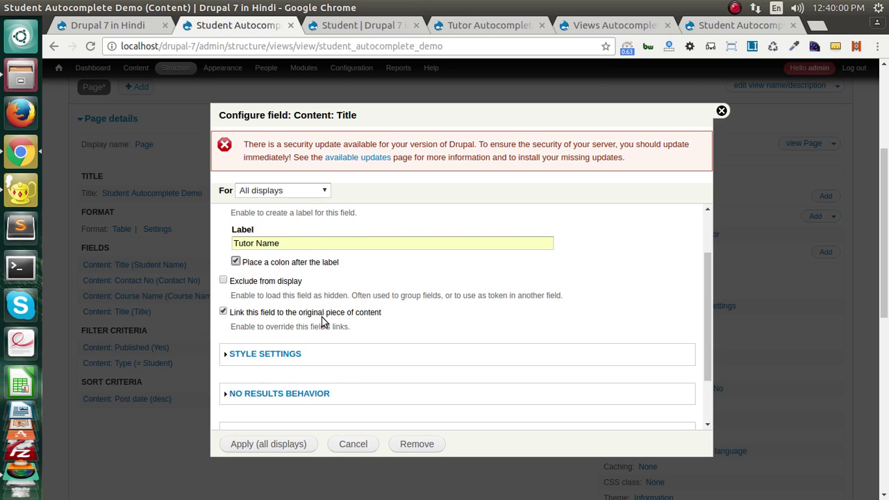
pyautogui.scroll(1, 285, 299)
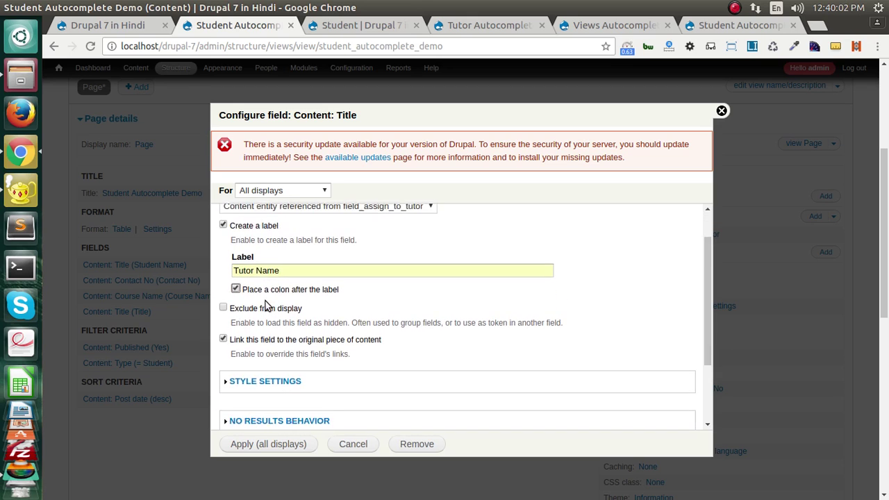
pyautogui.scroll(-2, 265, 306)
pyautogui.scroll(-3, 266, 305)
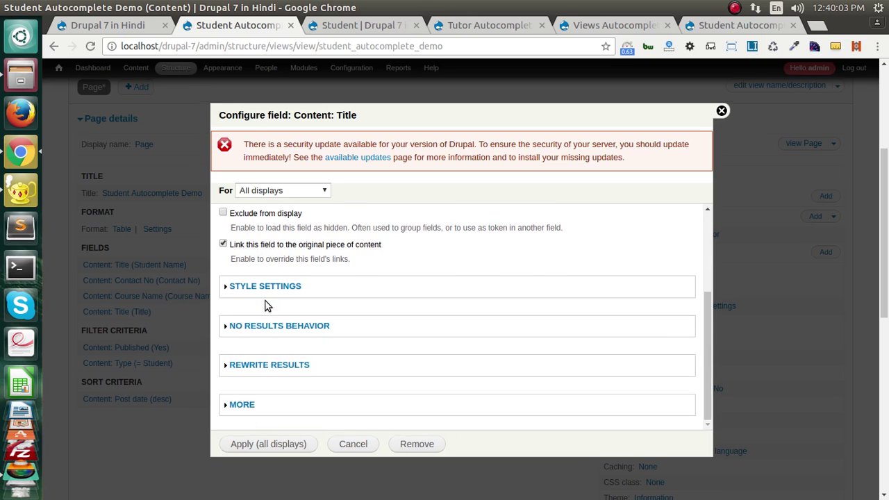
pyautogui.click(250, 444)
pyautogui.scroll(-5, 304, 431)
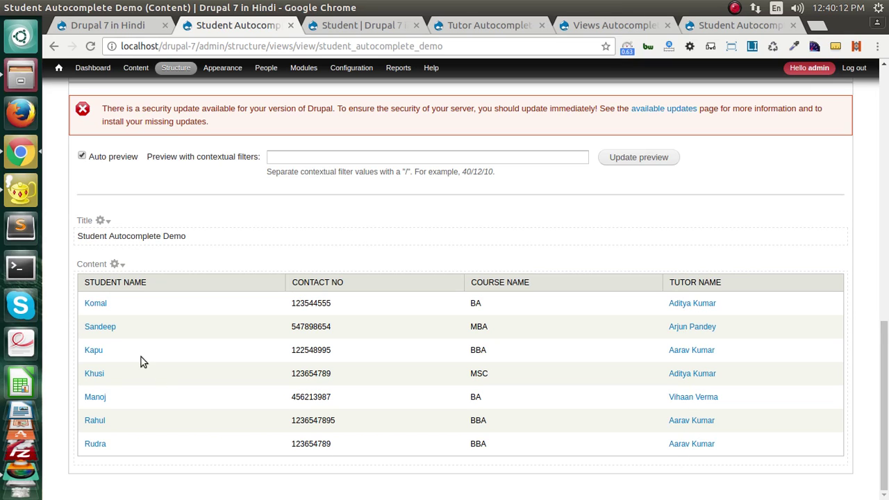
# Add Content: Title as a filter criterion for all displays.
pyautogui.scroll(5, 613, 332)
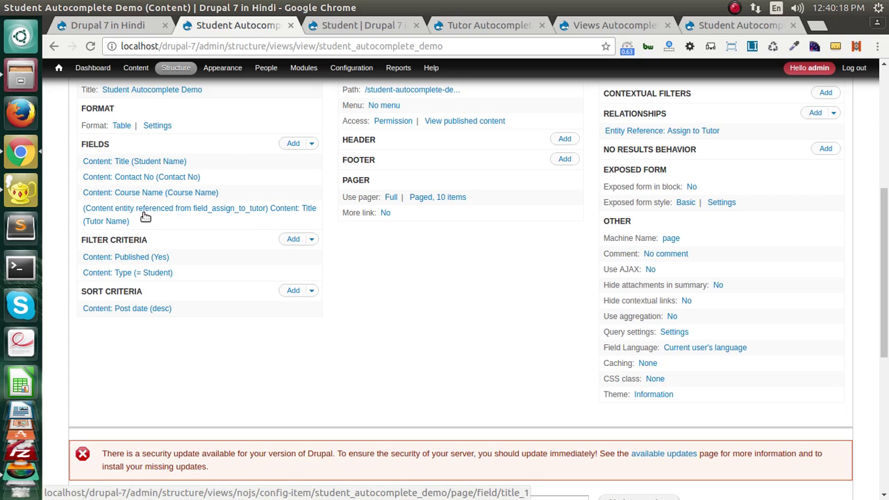
pyautogui.scroll(1, 257, 216)
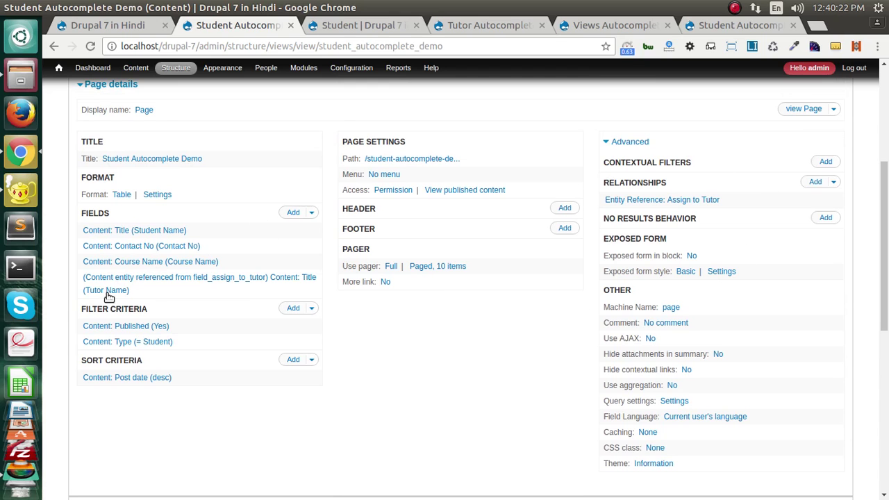
pyautogui.click(293, 308)
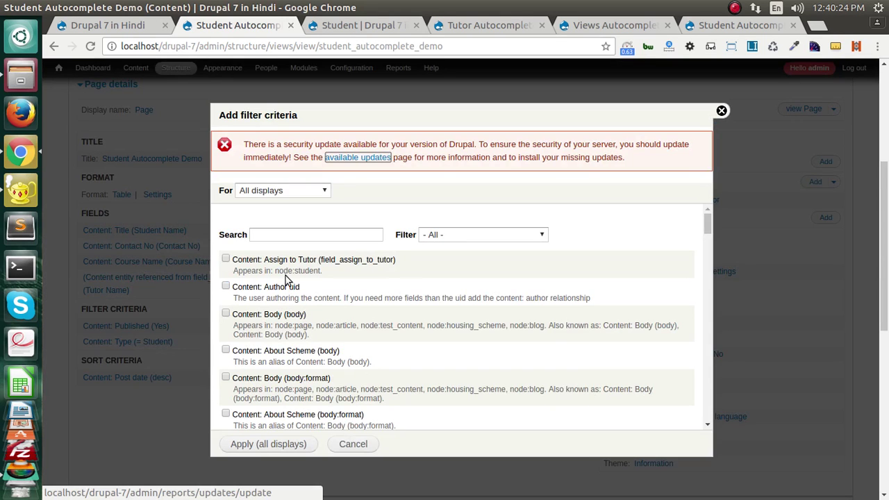
pyautogui.write('tit')
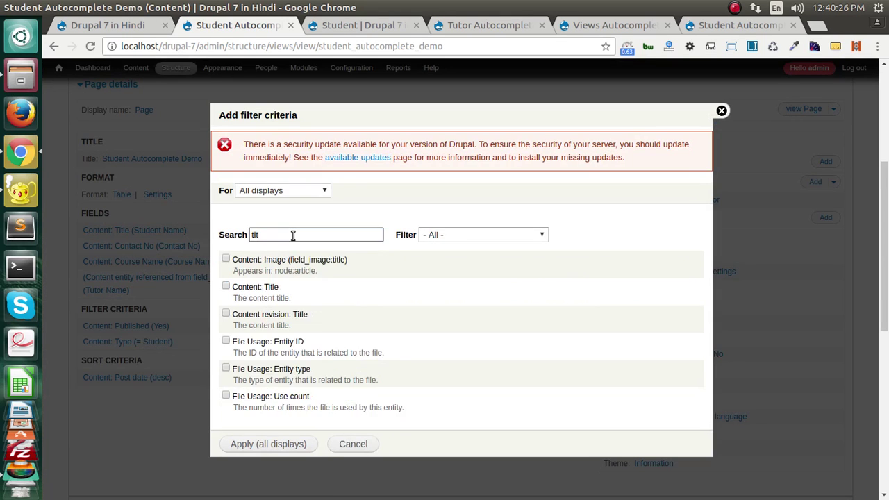
pyautogui.click(262, 291)
pyautogui.click(265, 448)
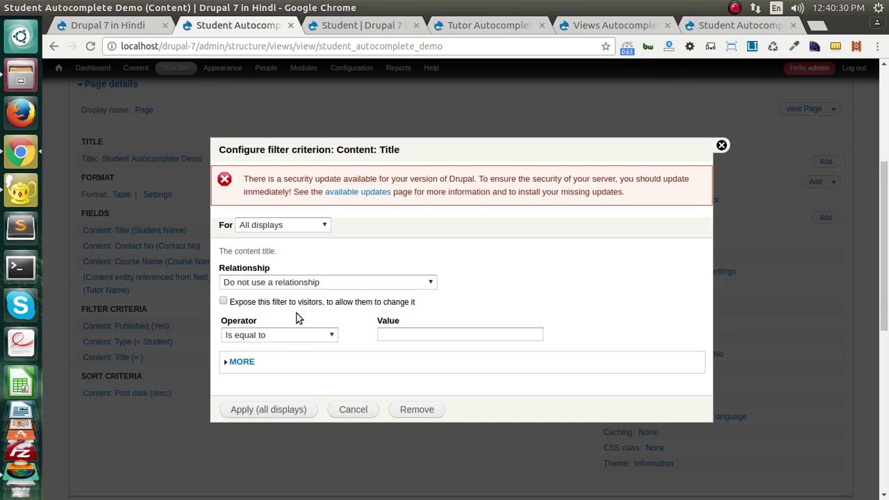
pyautogui.click(290, 286)
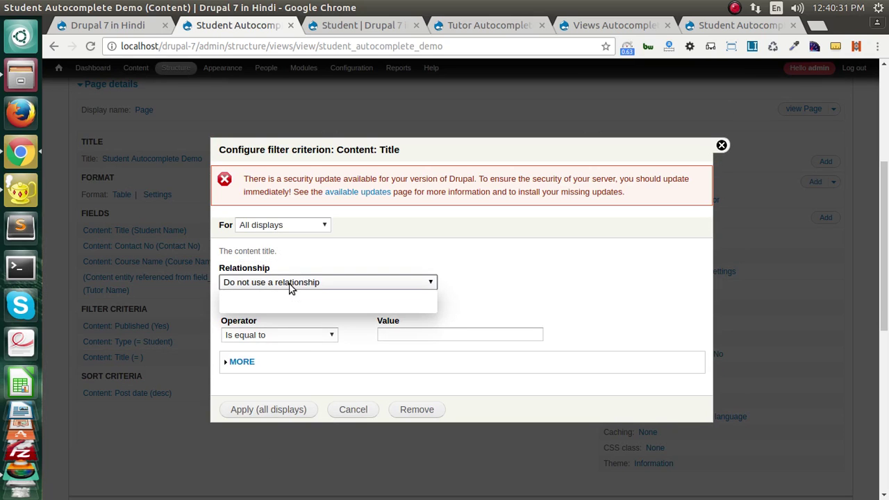
pyautogui.click(437, 278)
pyautogui.click(316, 285)
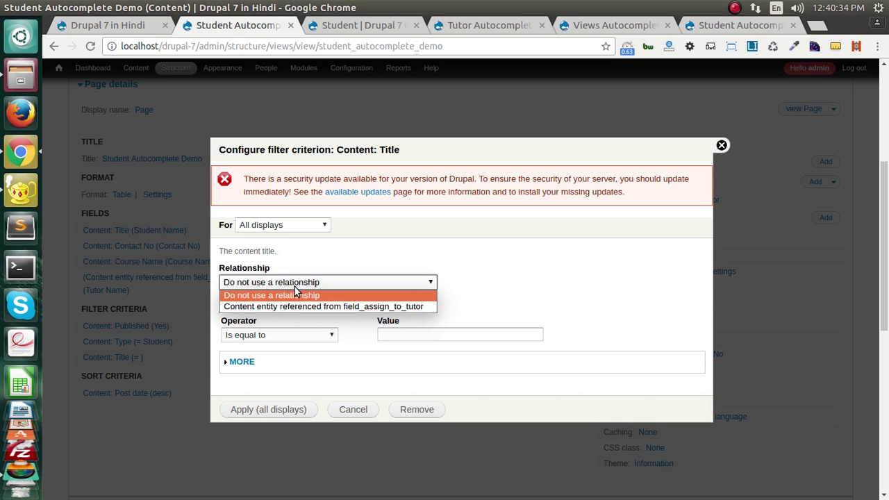
pyautogui.click(587, 271)
pyautogui.scroll(-4, 480, 311)
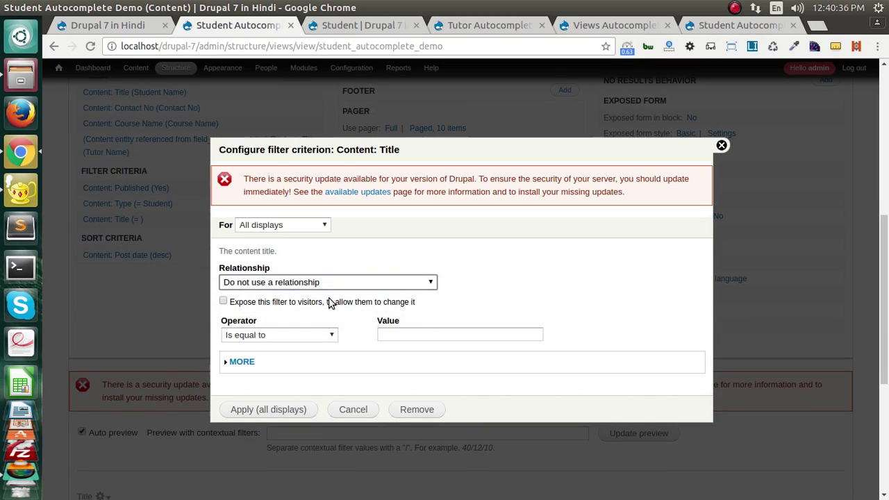
# Expose the Title filter to visitors as a single filter and set its operator to Contains.
pyautogui.click(267, 300)
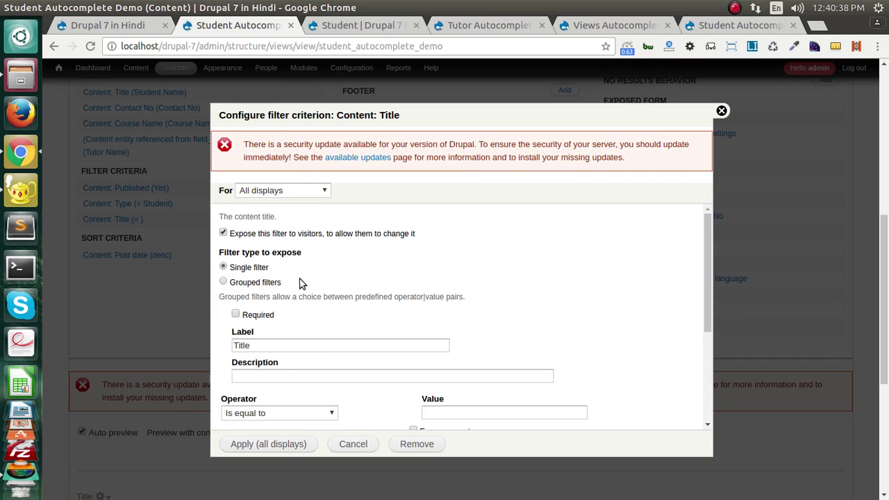
pyautogui.scroll(-3, 301, 282)
pyautogui.click(306, 310)
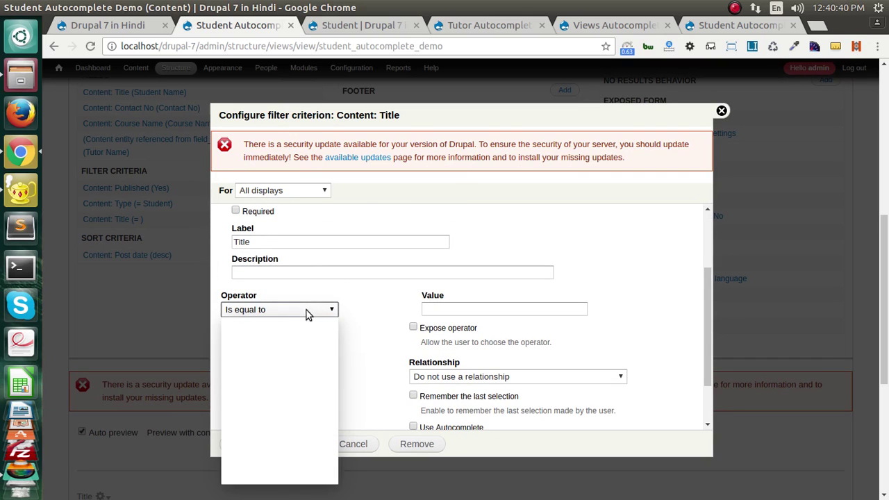
pyautogui.click(260, 341)
pyautogui.scroll(-2, 386, 333)
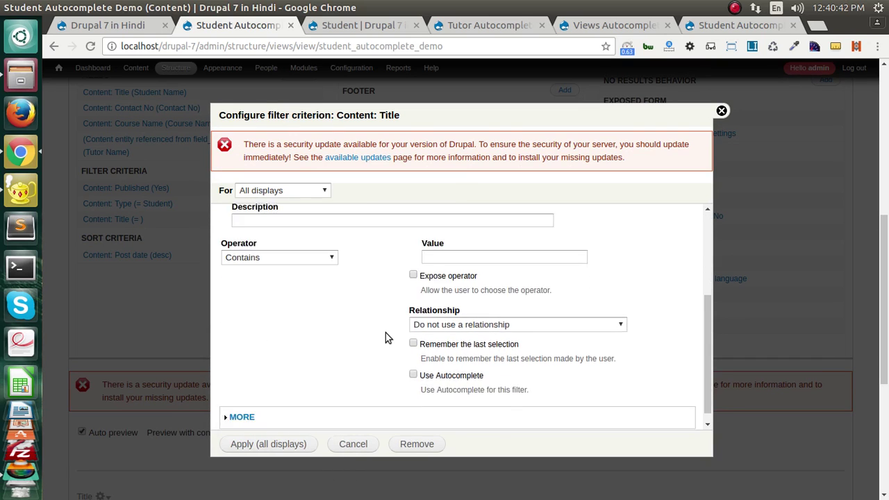
# Set the Title filter's relationship to the content entity referenced from field_assign_to_tutor and enable autocomplete for it.
pyautogui.click(476, 312)
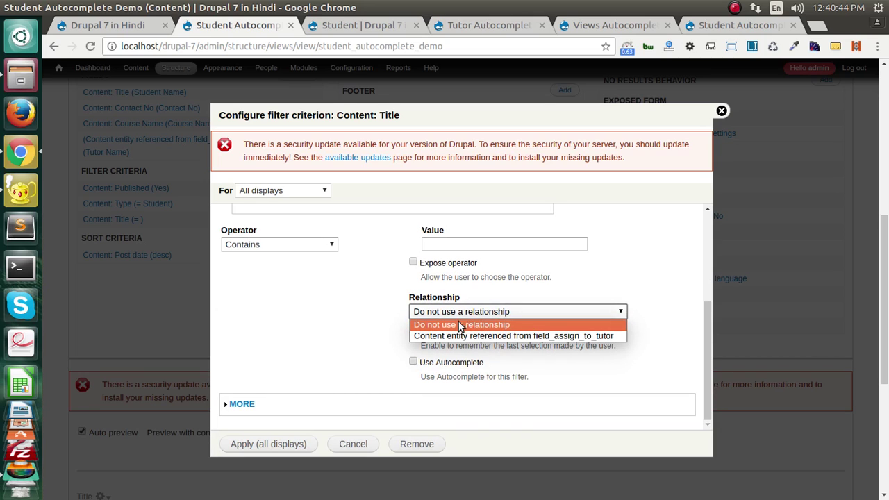
pyautogui.click(458, 336)
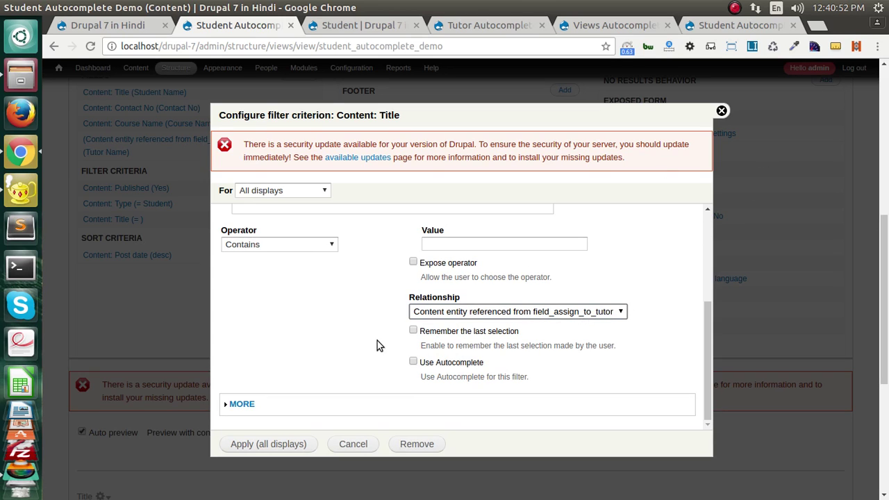
pyautogui.click(438, 363)
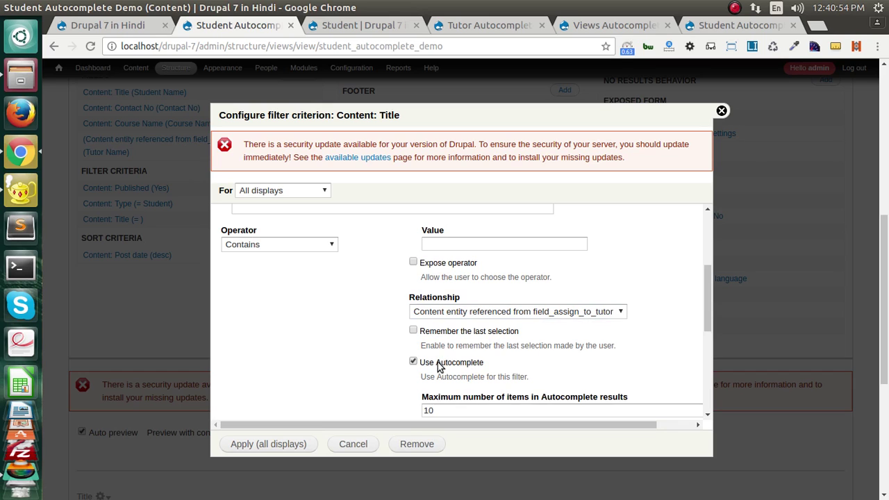
# Choose the referenced Tutor Name as the field with autocomplete results, keep the other autocomplete defaults, and apply the filter to all displays.
pyautogui.scroll(-4, 435, 363)
pyautogui.doubleClick(441, 272)
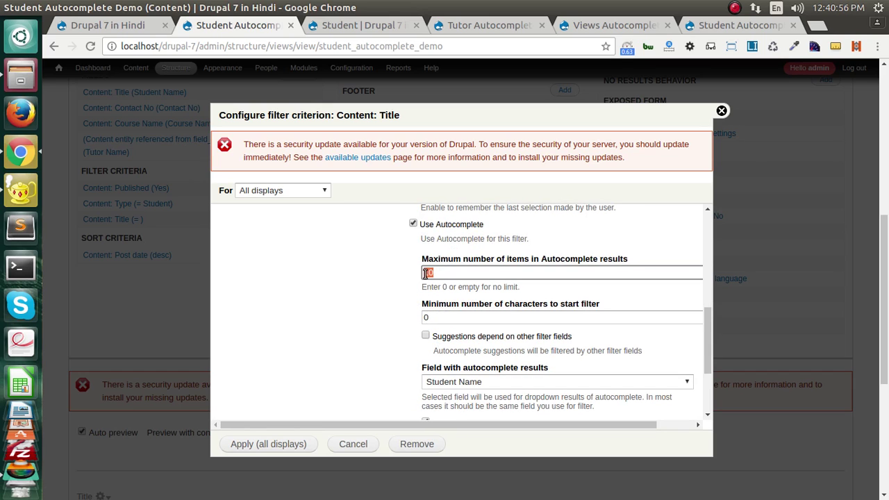
pyautogui.scroll(-1, 453, 319)
pyautogui.scroll(-3, 453, 320)
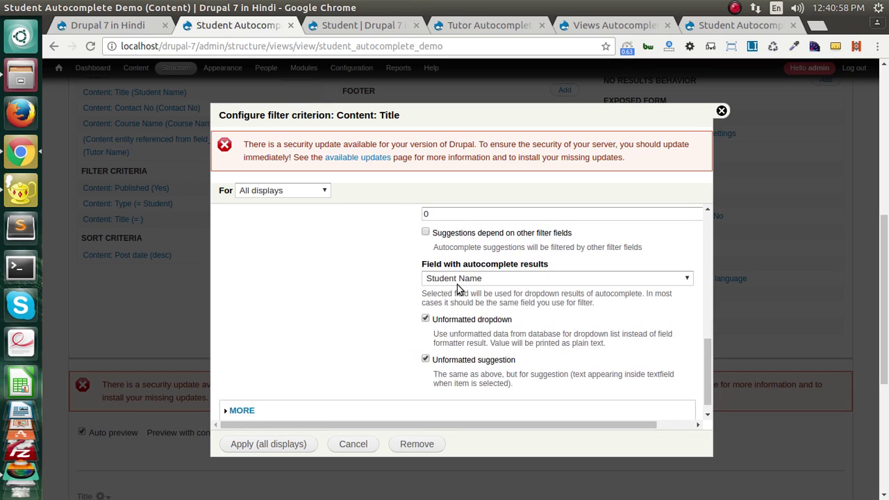
pyautogui.click(462, 278)
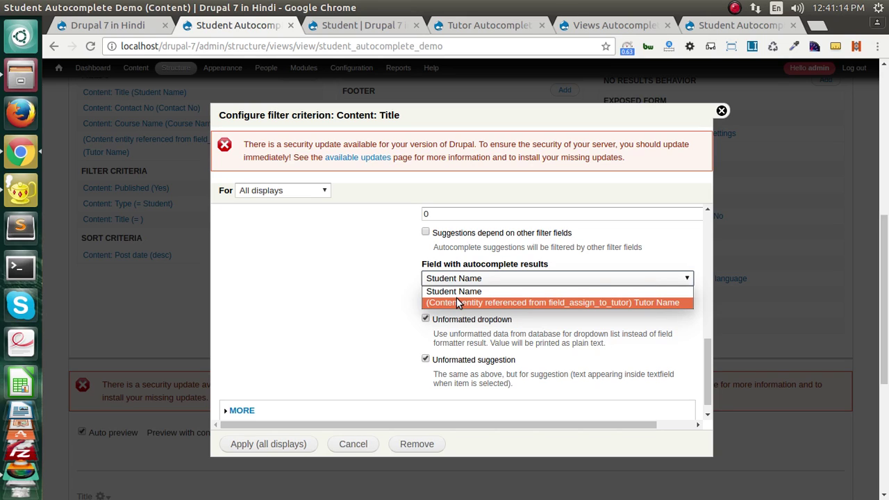
pyautogui.click(457, 303)
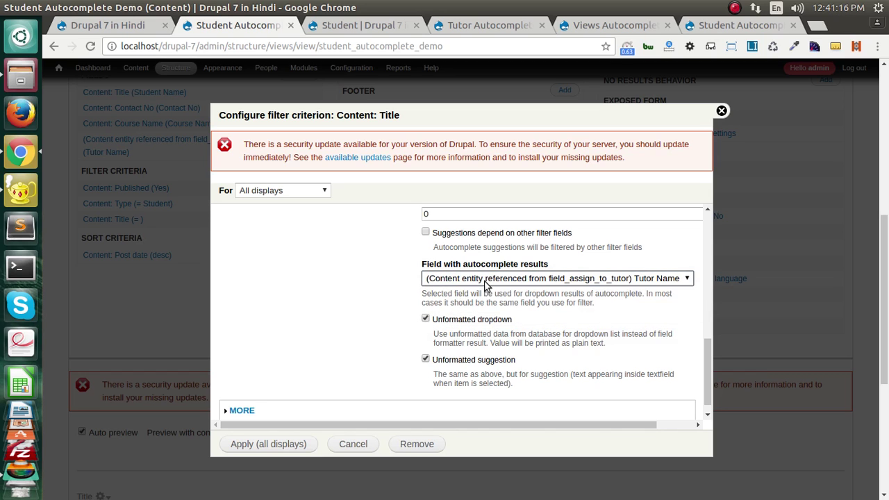
pyautogui.click(280, 444)
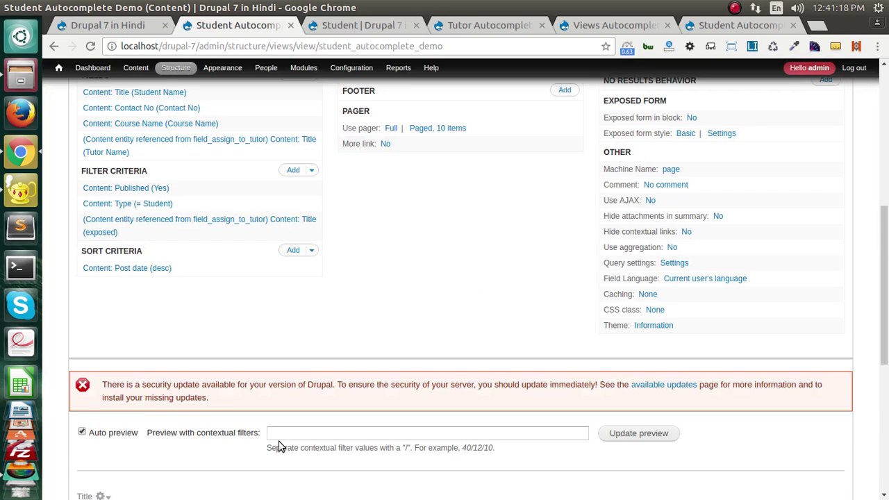
# Try entering "v" in the exposed Title filter of the view preview, and clear it again.
pyautogui.scroll(-5, 279, 435)
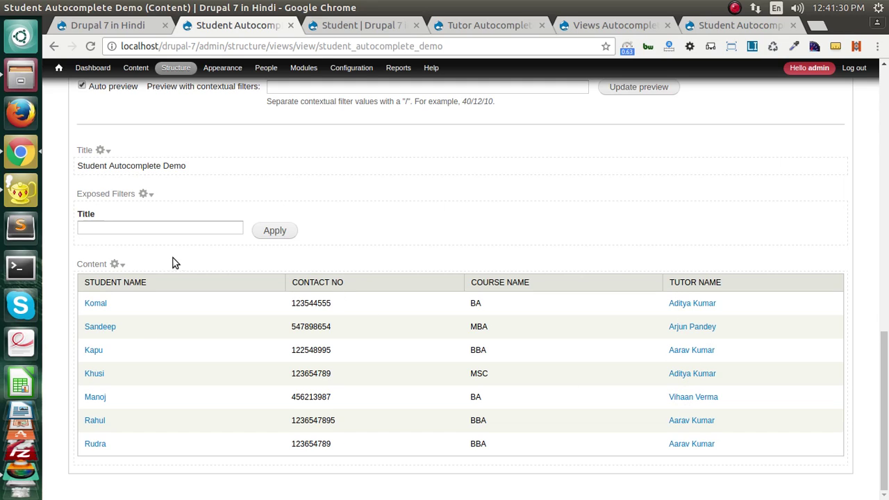
pyautogui.click(168, 227)
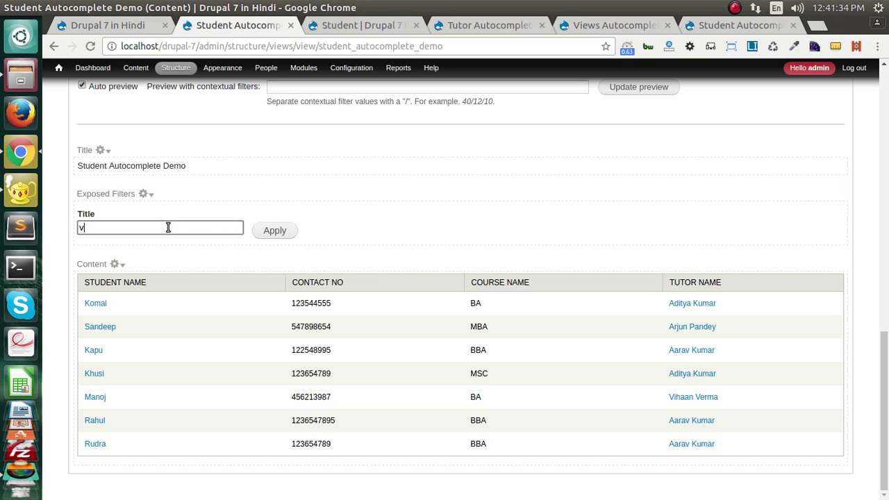
pyautogui.write('v')
pyautogui.press('BackSpace')
# Save the Student Autocomplete Demo view and return to its preview with the exposed Title filter.
pyautogui.scroll(10, 336, 222)
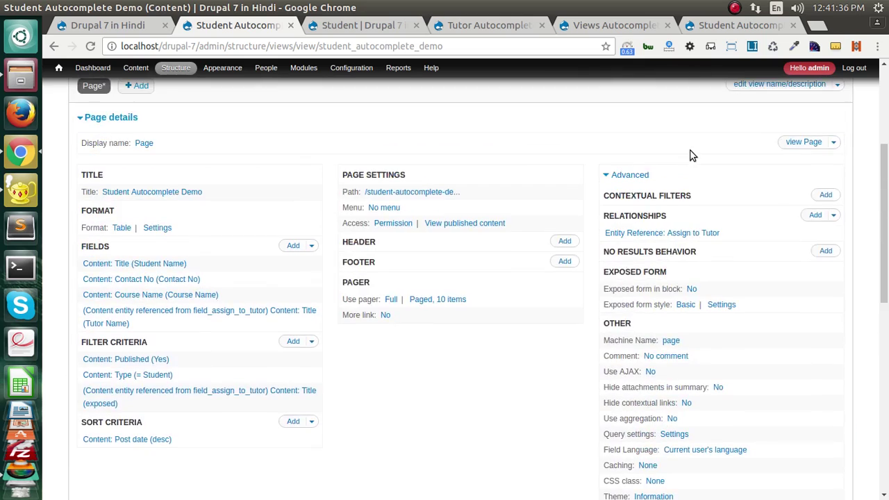
pyautogui.click(787, 178)
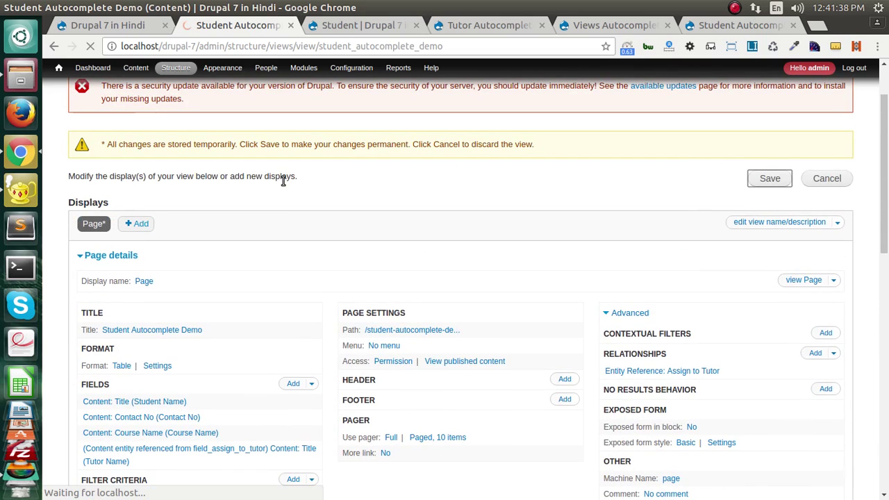
pyautogui.scroll(-10, 297, 310)
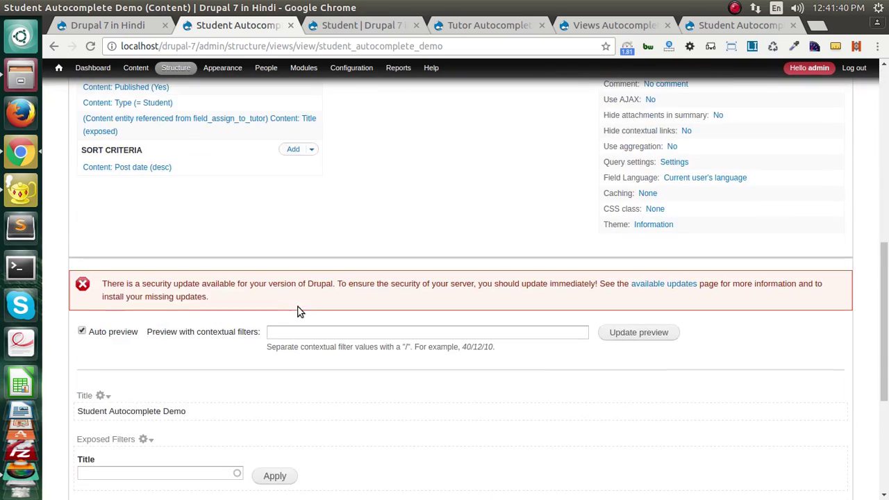
# Filter the view preview by the tutor suggested for "vih" in the Title filter, and clear the filter to list all students again.
pyautogui.click(138, 300)
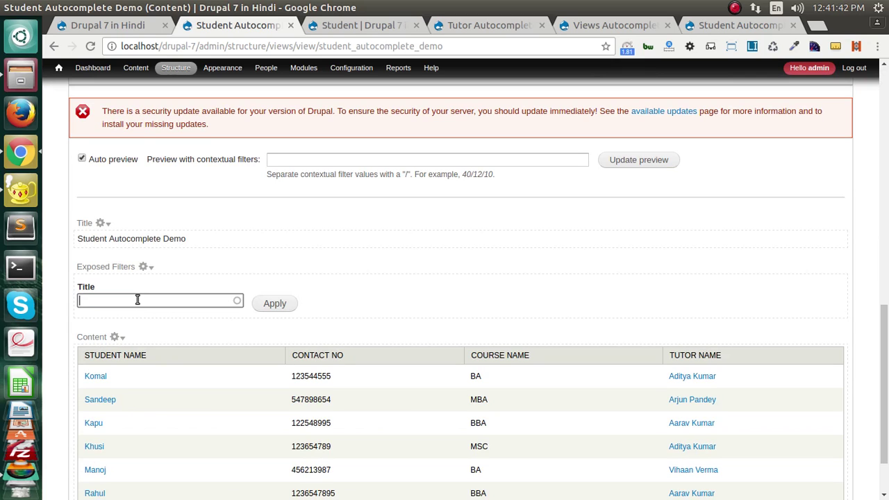
pyautogui.write('vih')
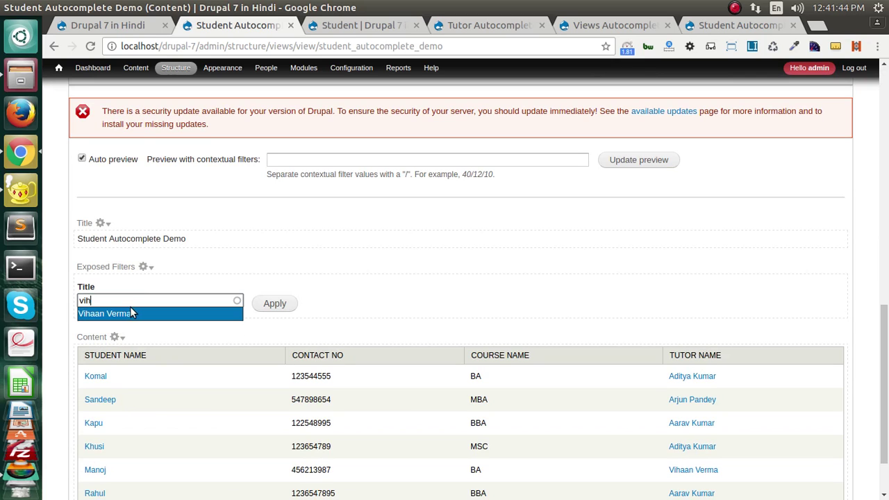
pyautogui.click(130, 311)
pyautogui.click(272, 309)
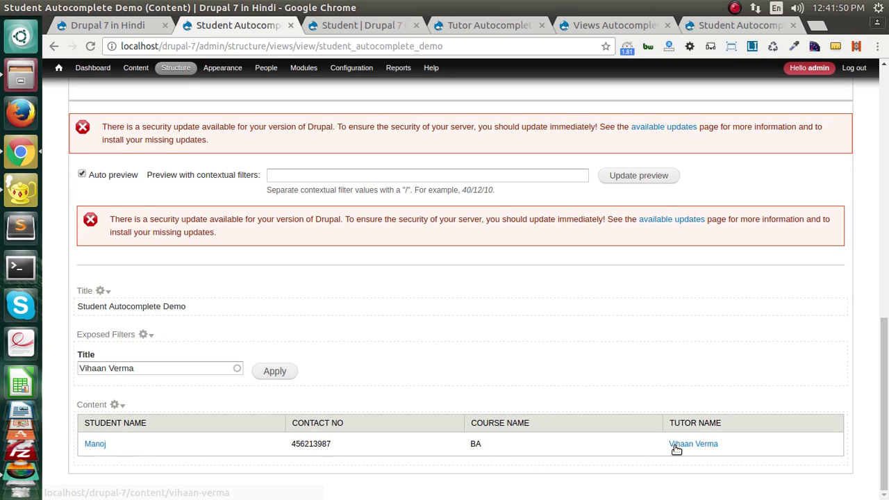
pyautogui.tripleClick(127, 368)
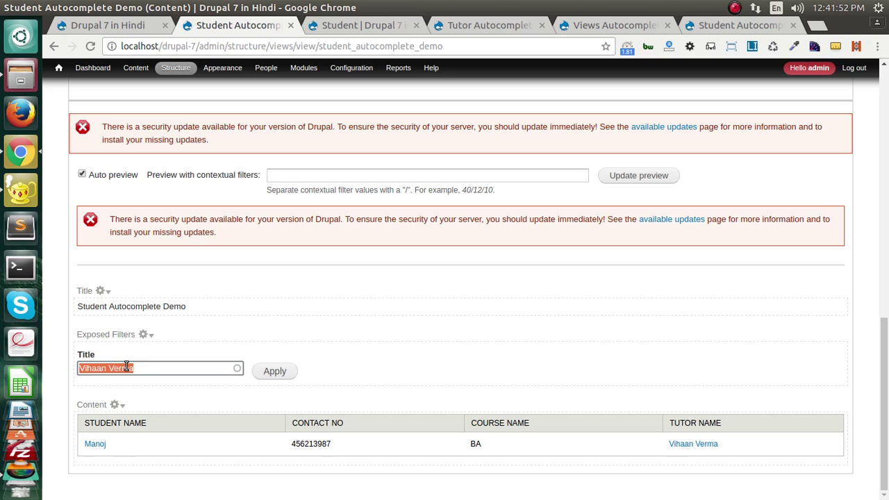
pyautogui.press('BackSpace')
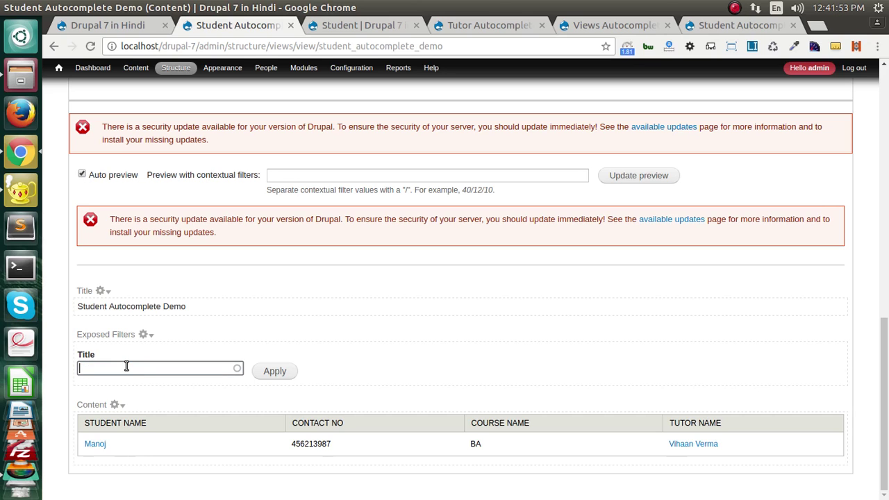
pyautogui.click(282, 370)
pyautogui.scroll(-4, 221, 375)
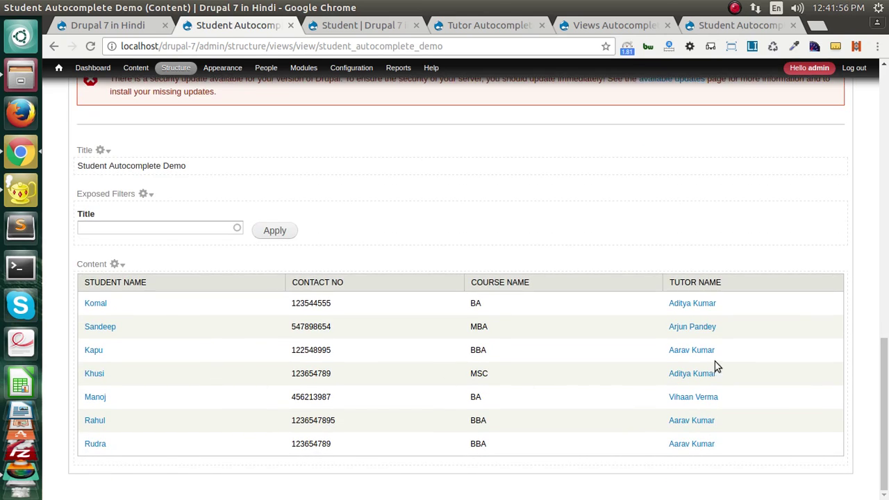
# Filter the view preview by the third tutor suggested for "a" in the Title filter.
pyautogui.click(147, 231)
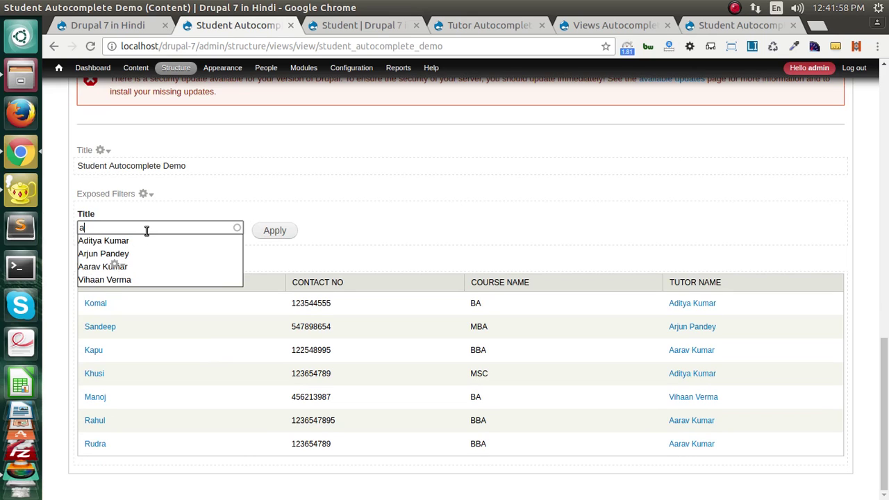
pyautogui.click(103, 267)
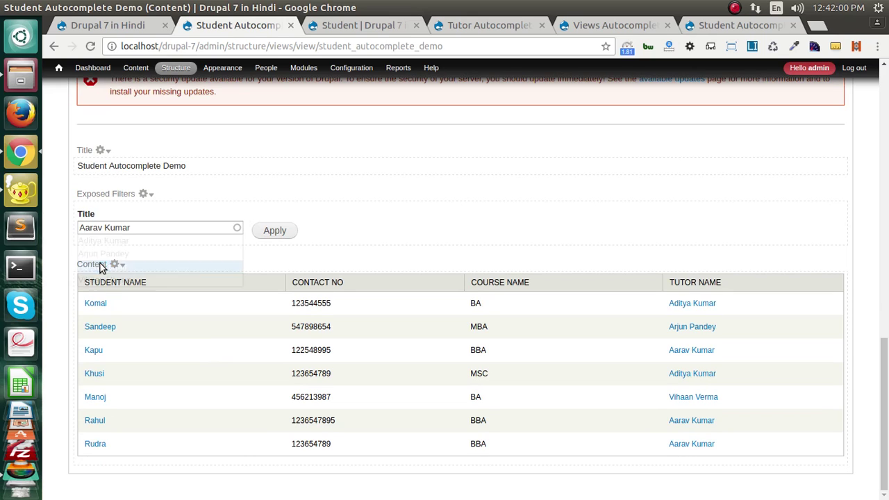
pyautogui.click(275, 231)
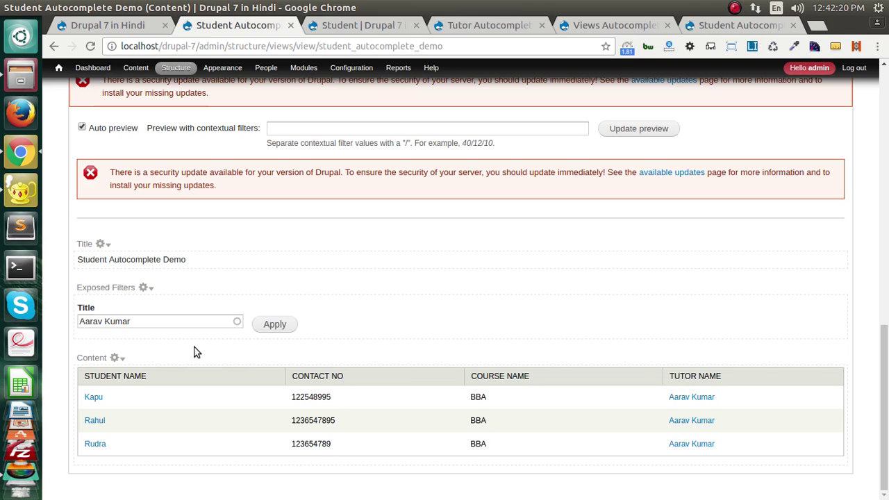
# Open the view's Page display in a new tab and show its student table with the exposed Title filter.
pyautogui.scroll(9, 202, 351)
pyautogui.scroll(9, 195, 353)
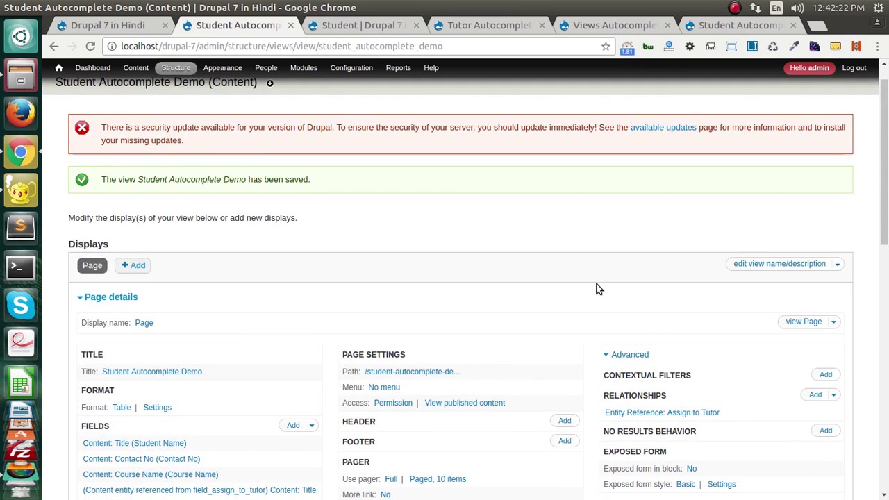
pyautogui.middleClick(804, 322)
pyautogui.click(432, 26)
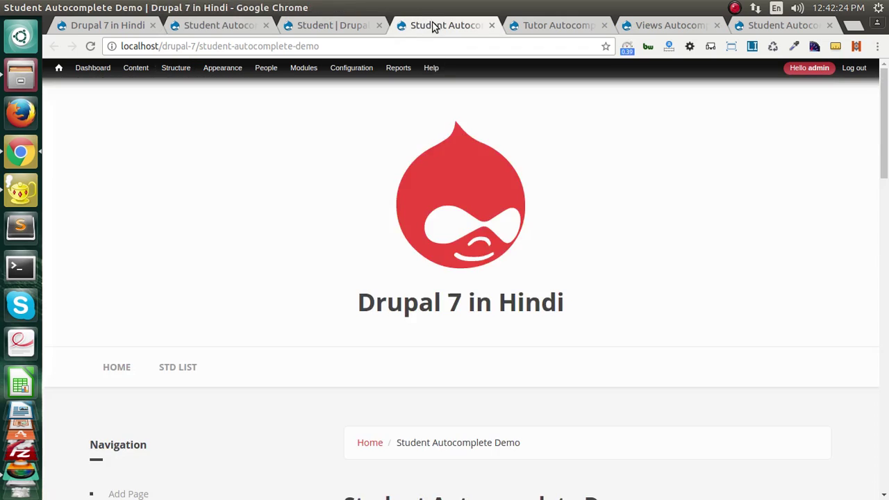
pyautogui.scroll(-10, 393, 270)
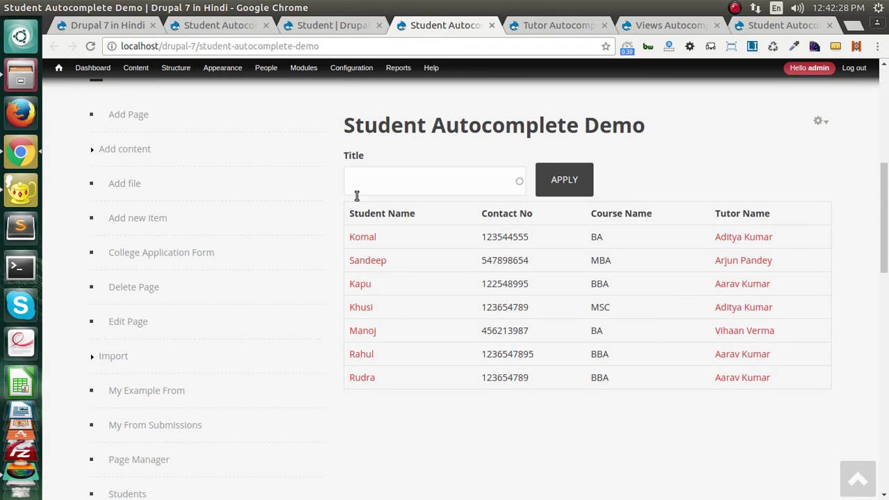
# Filter the Student Autocomplete Demo page by the surname shared by two tutors, without picking a suggestion.
pyautogui.click(404, 181)
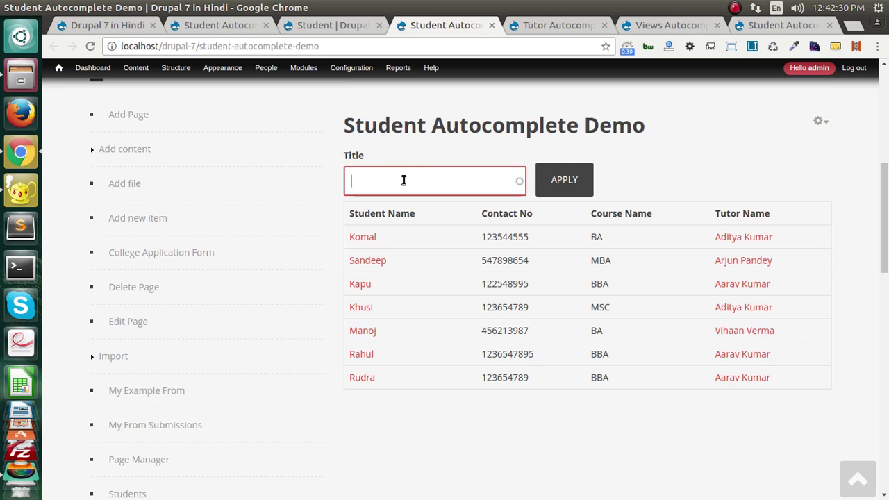
pyautogui.write('kumar')
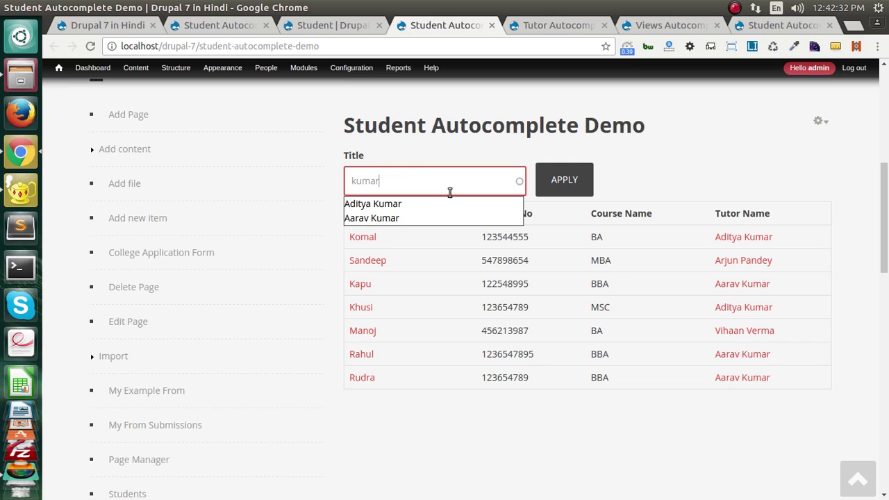
pyautogui.click(566, 189)
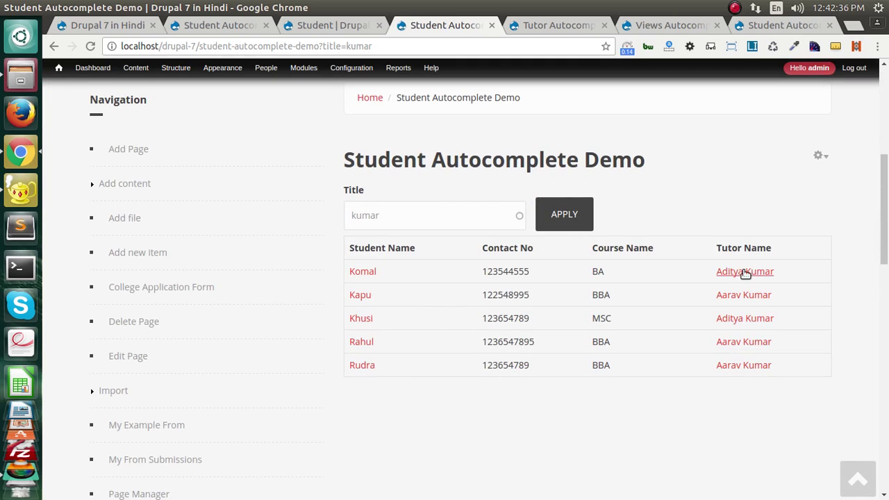
# Replace the Title filter text with the tutor suggested for "adi" and apply it to the student table.
pyautogui.doubleClick(384, 216)
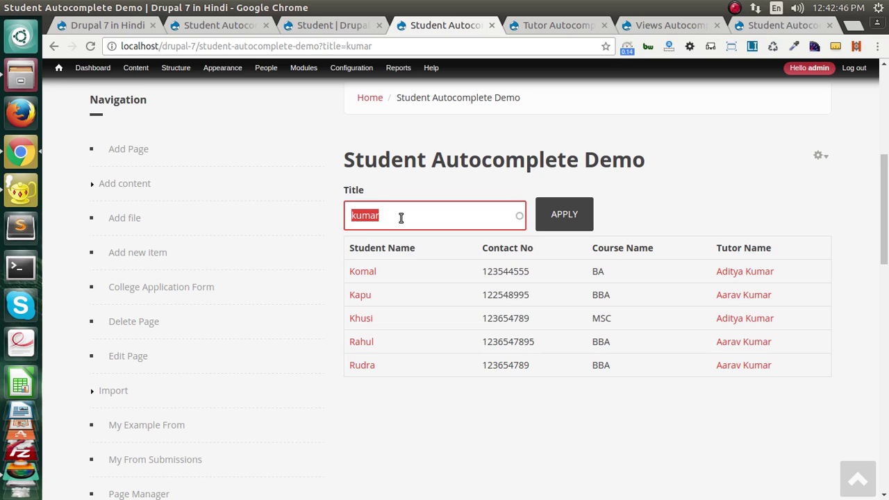
pyautogui.press('BackSpace')
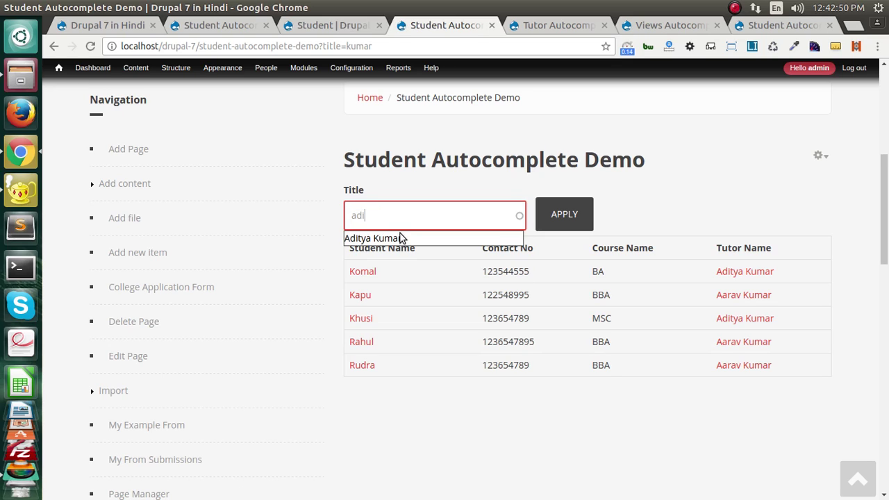
pyautogui.click(400, 238)
pyautogui.click(564, 216)
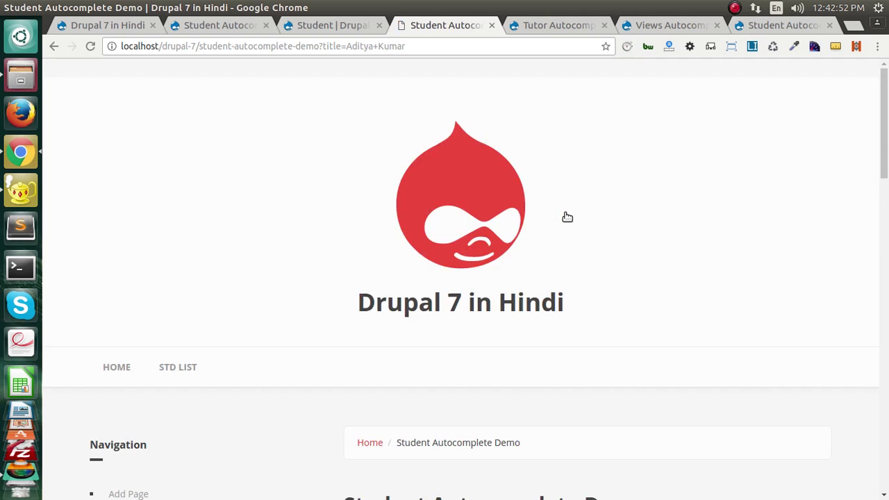
pyautogui.scroll(-5, 480, 375)
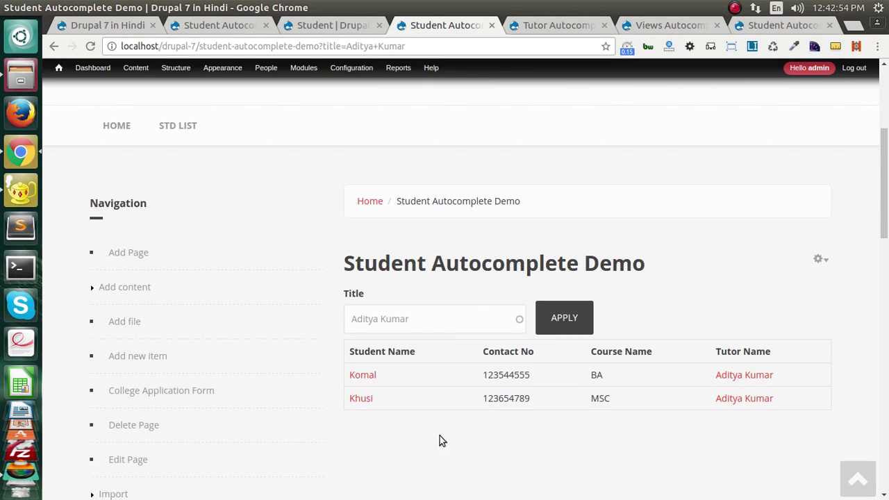
# Clear the page's Title filter and apply it to list all students with their tutors.
pyautogui.tripleClick(475, 330)
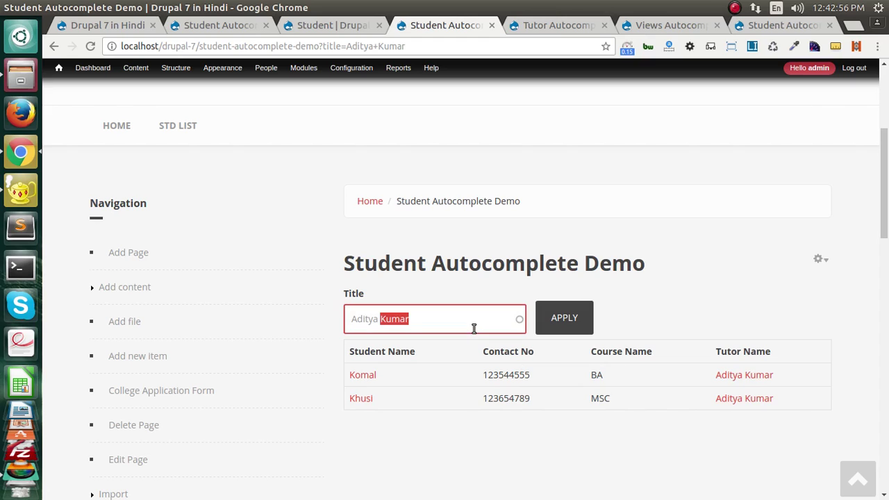
pyautogui.press('BackSpace')
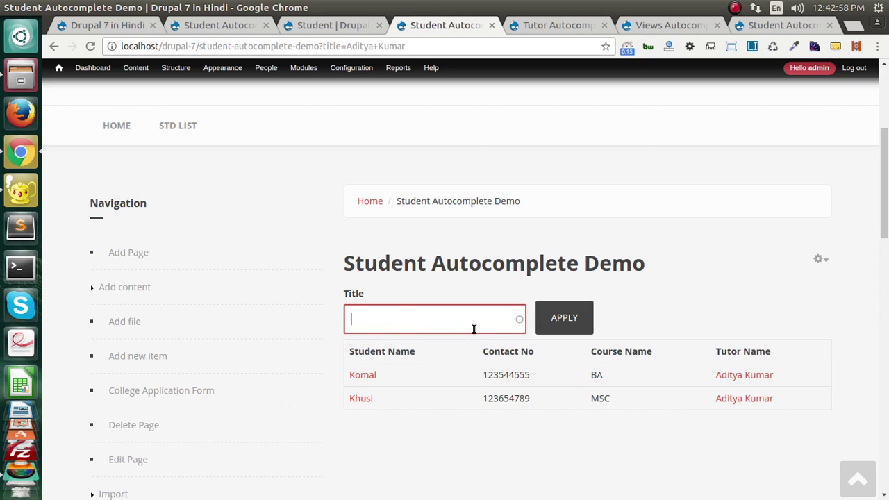
pyautogui.click(549, 319)
pyautogui.scroll(-5, 558, 320)
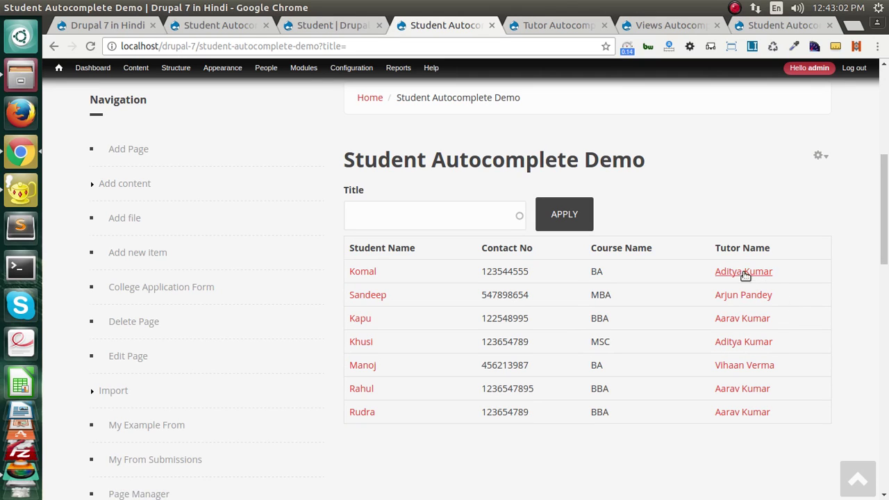
pyautogui.scroll(2, 337, 285)
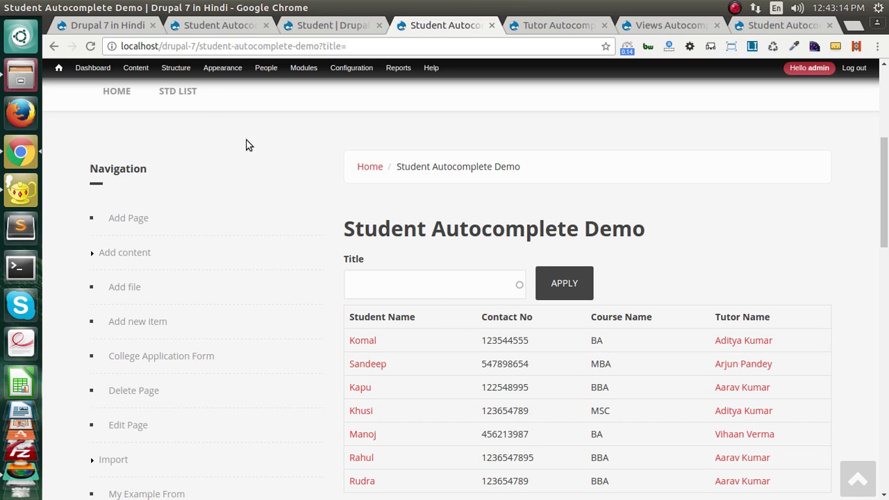
# Open the content administration list, reset its Tutor type filter, and filter the list by the Student type.
pyautogui.click(137, 68)
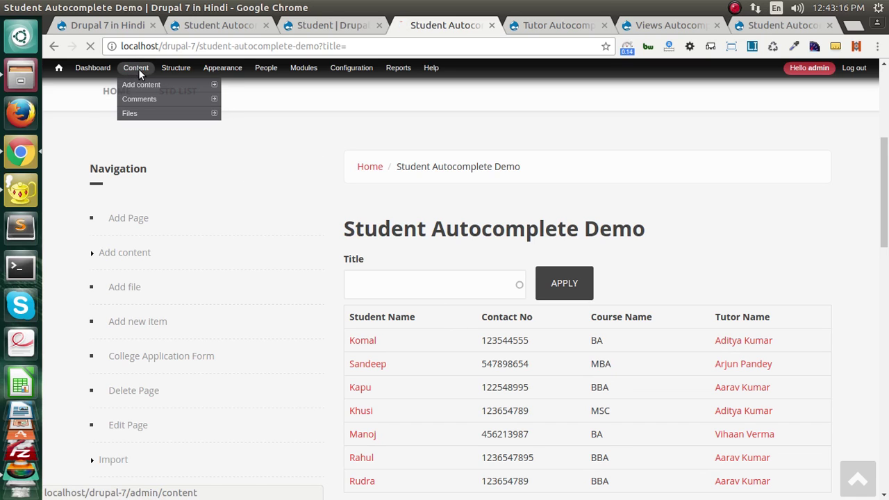
pyautogui.scroll(-1, 252, 307)
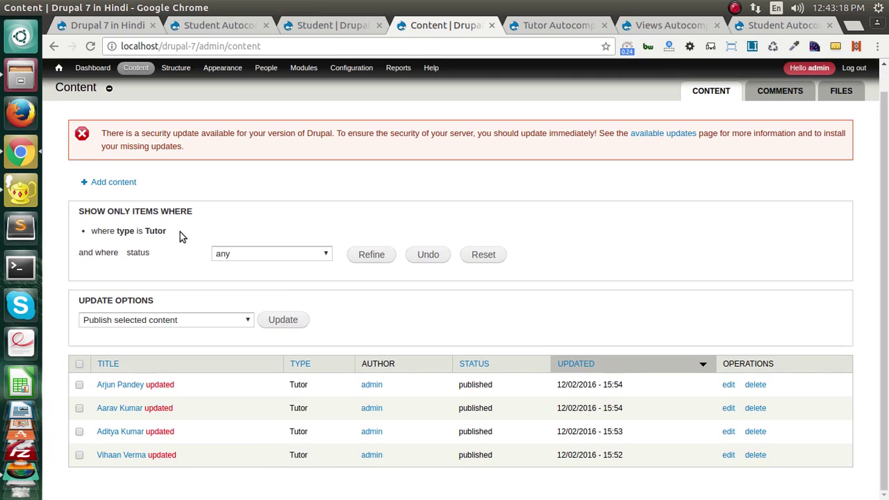
pyautogui.click(485, 255)
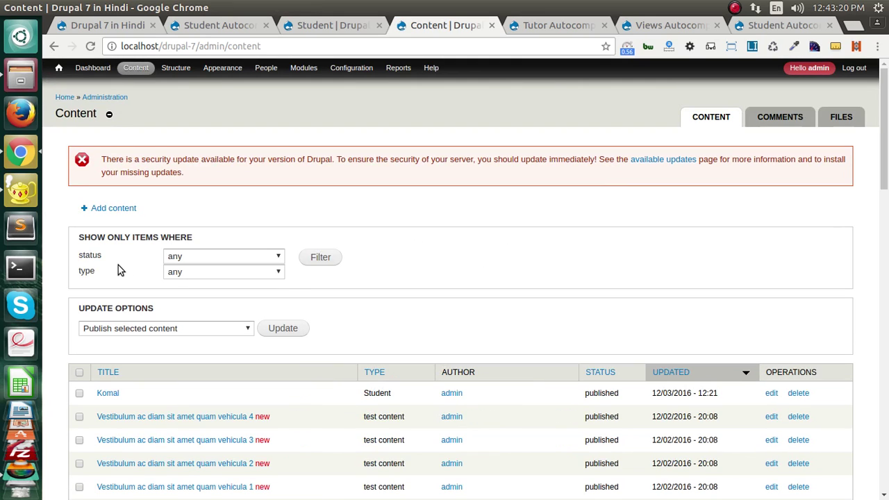
pyautogui.click(186, 256)
pyautogui.click(195, 270)
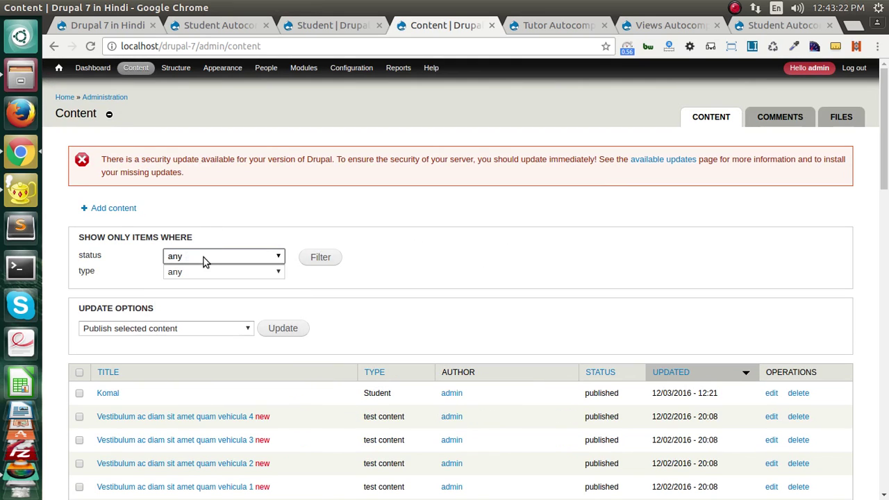
pyautogui.click(198, 275)
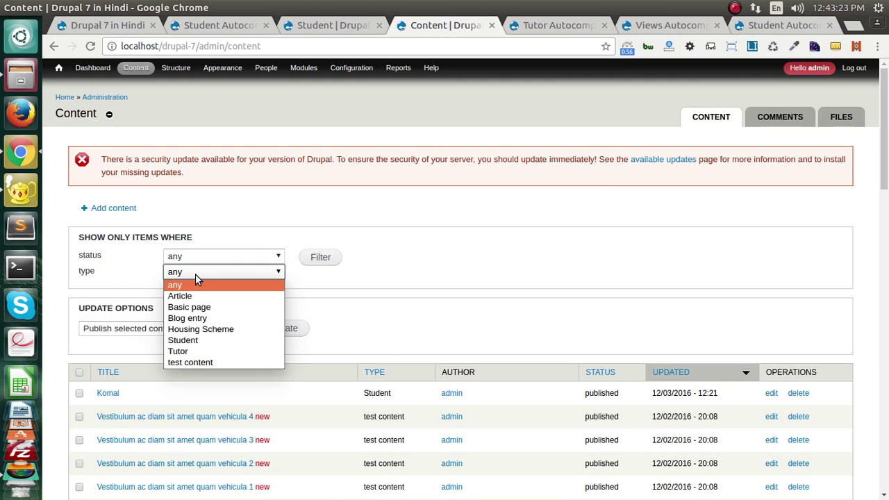
pyautogui.click(182, 341)
pyautogui.click(321, 257)
pyautogui.scroll(-3, 327, 297)
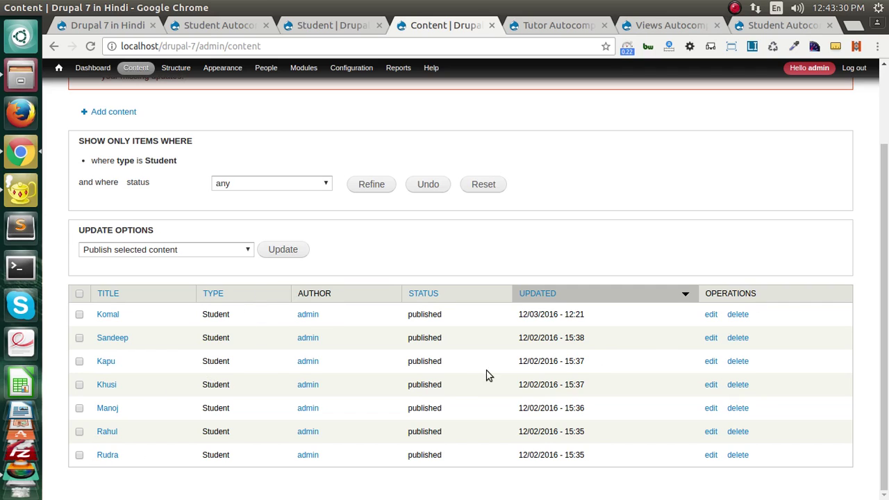
# Open the edit forms of the first two listed students in new tabs and view the first student's Assign to Tutor options.
pyautogui.middleClick(710, 314)
pyautogui.middleClick(711, 338)
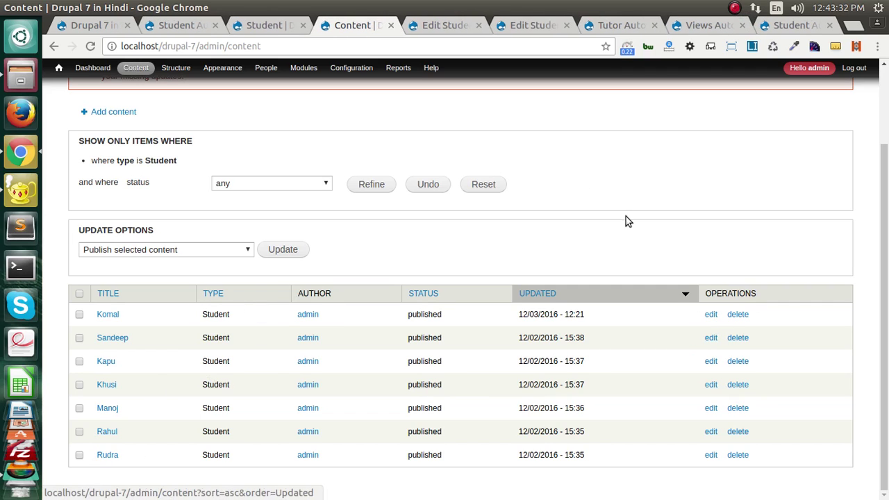
pyautogui.click(435, 25)
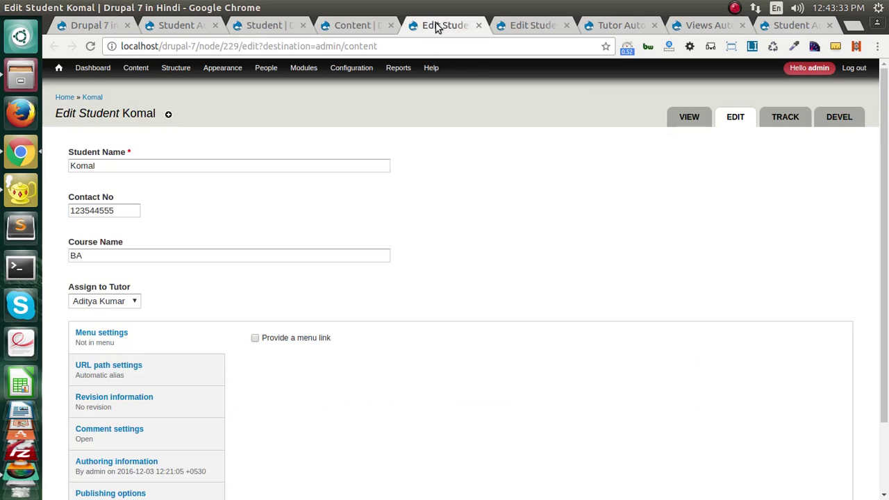
pyautogui.click(105, 303)
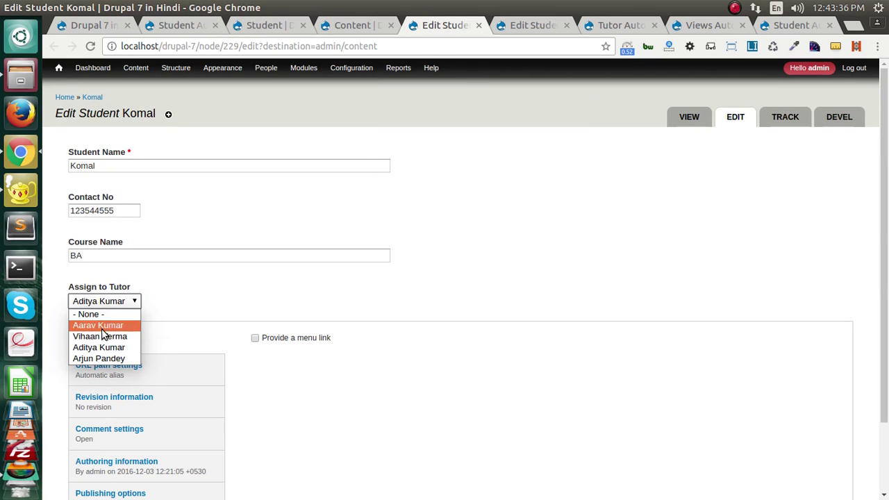
pyautogui.click(105, 290)
# View the Assign to Tutor options of the second student, and close both student edit forms without changes.
pyautogui.click(512, 28)
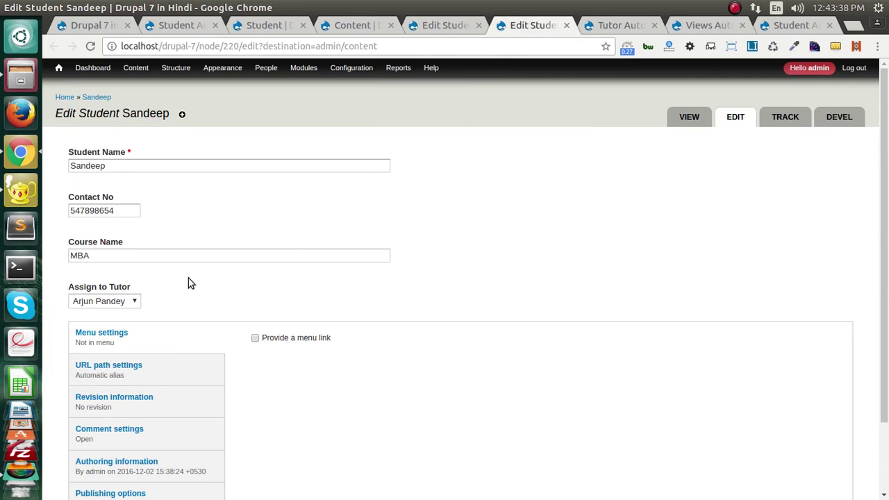
pyautogui.click(96, 300)
pyautogui.click(206, 285)
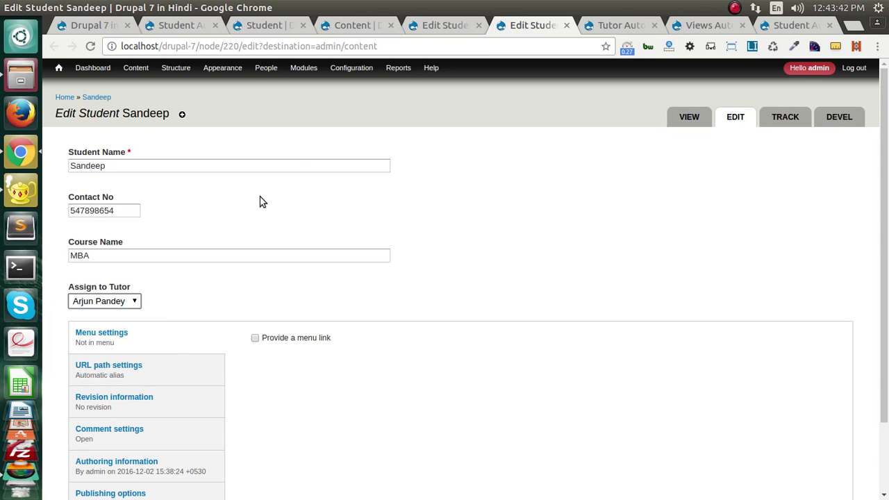
pyautogui.click(460, 28)
pyautogui.hotkey('ctrl', 'w')
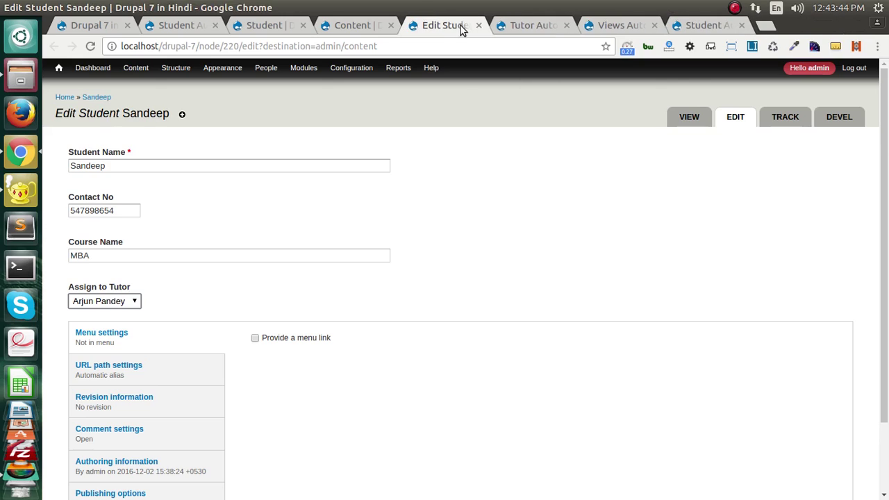
pyautogui.hotkey('ctrl', 'w')
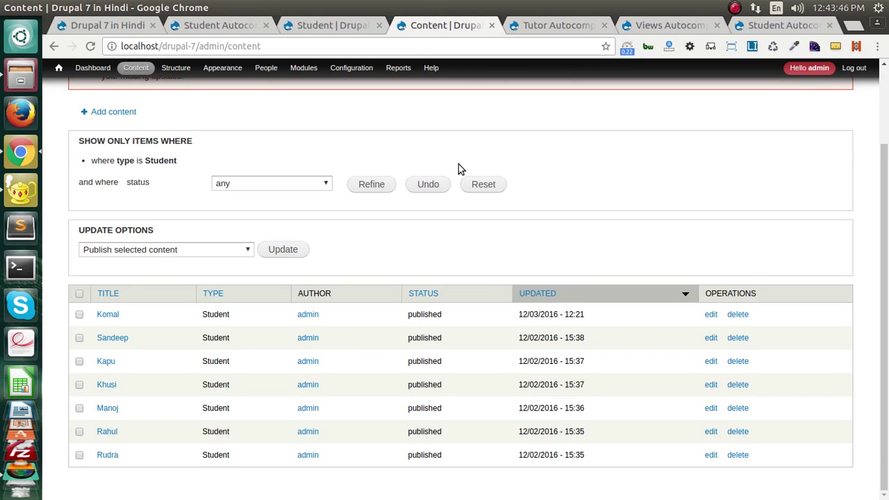